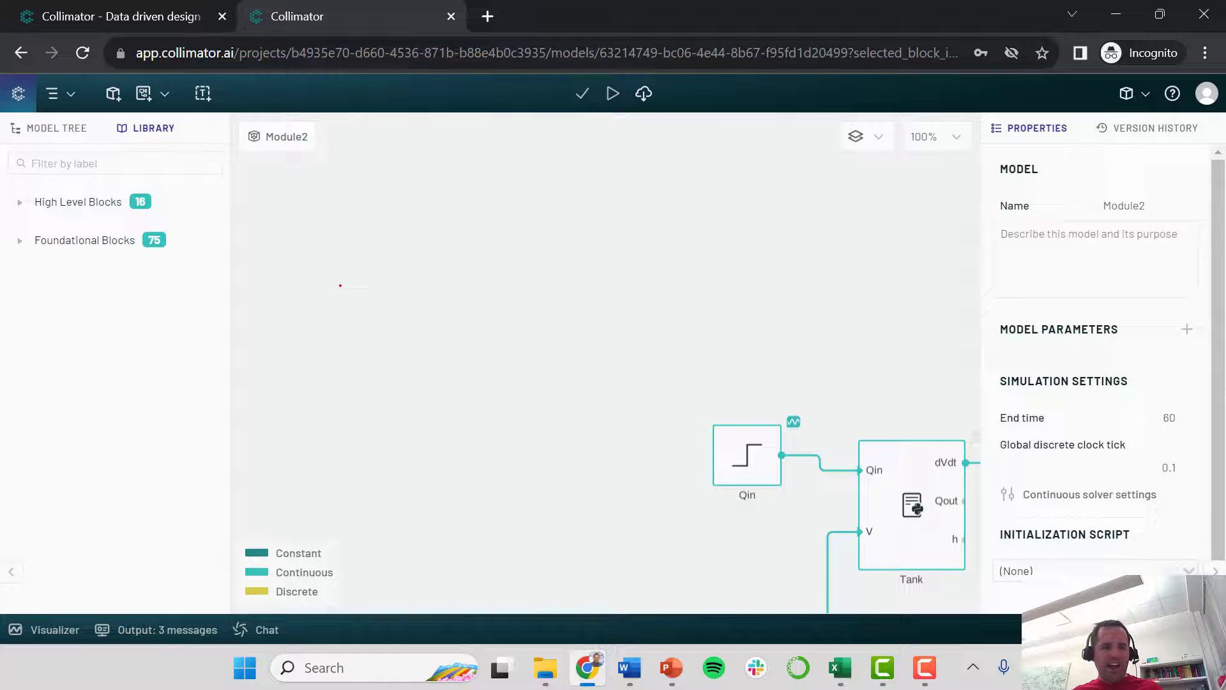
{"action": "scroll", "coordinate": [367, 294], "scroll_direction": "down", "scroll_amount": 3}
{"action": "scroll", "coordinate": [532, 484], "scroll_direction": "down", "scroll_amount": 3}
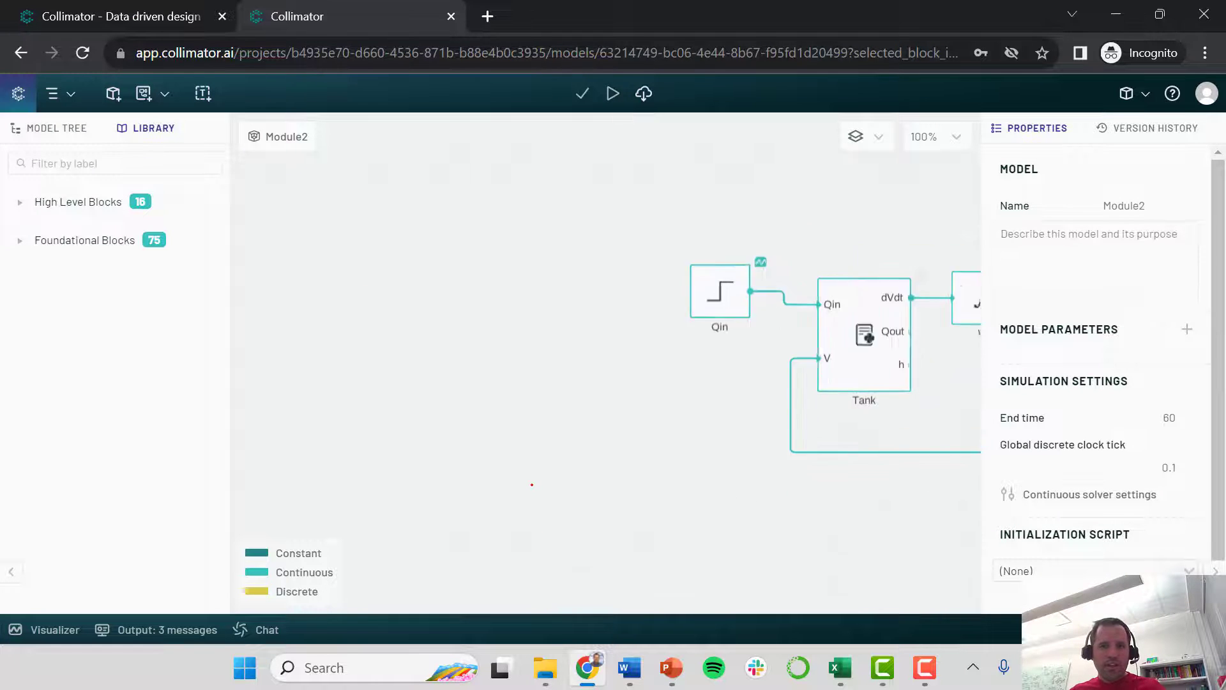
{"action": "scroll", "coordinate": [632, 546], "scroll_direction": "up", "scroll_amount": 3}
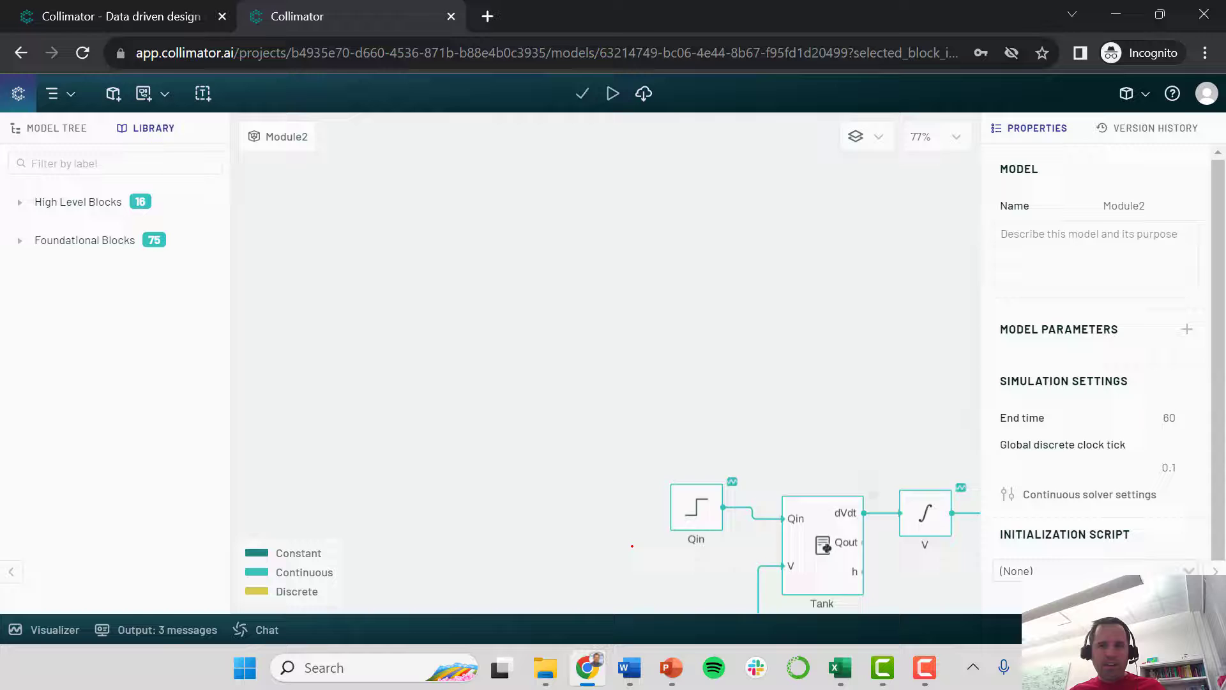
{"action": "scroll", "coordinate": [633, 546], "scroll_direction": "down", "scroll_amount": 3}
{"action": "scroll", "coordinate": [632, 546], "scroll_direction": "up", "scroll_amount": 1}
{"action": "scroll", "coordinate": [632, 546], "scroll_direction": "down", "scroll_amount": 4}
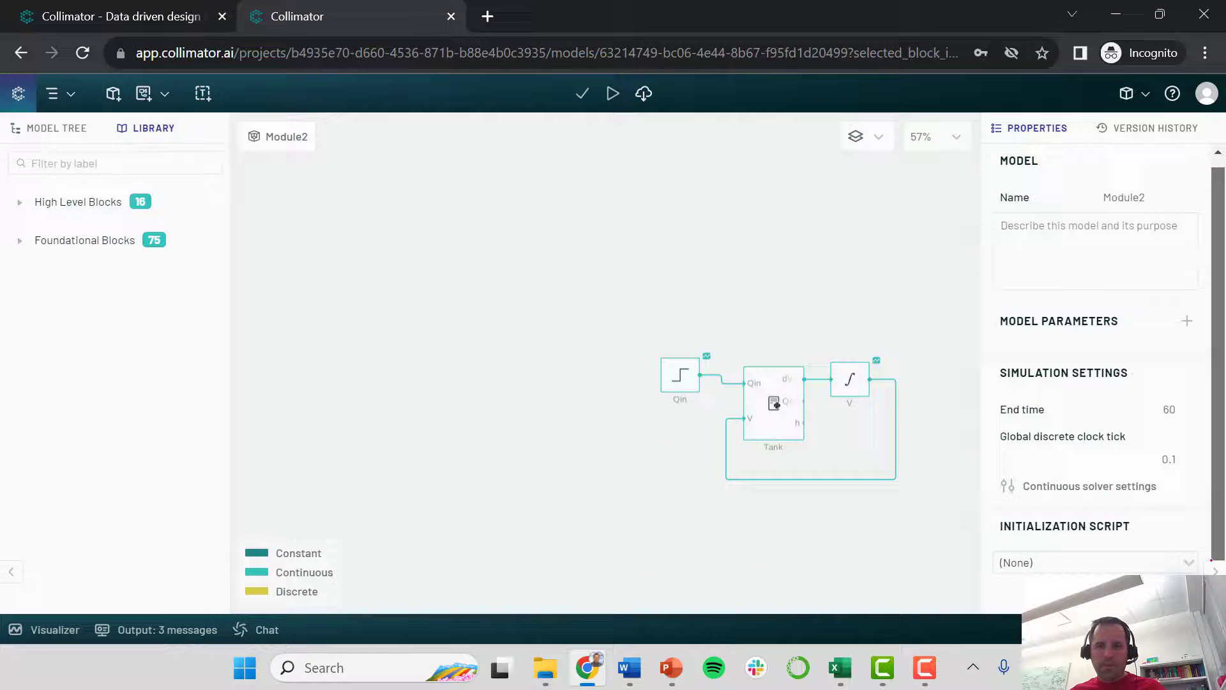
{"action": "scroll", "coordinate": [693, 495], "scroll_direction": "up", "scroll_amount": 3}
{"action": "scroll", "coordinate": [716, 501], "scroll_direction": "up", "scroll_amount": 2}
{"action": "scroll", "coordinate": [839, 539], "scroll_direction": "down", "scroll_amount": 3}
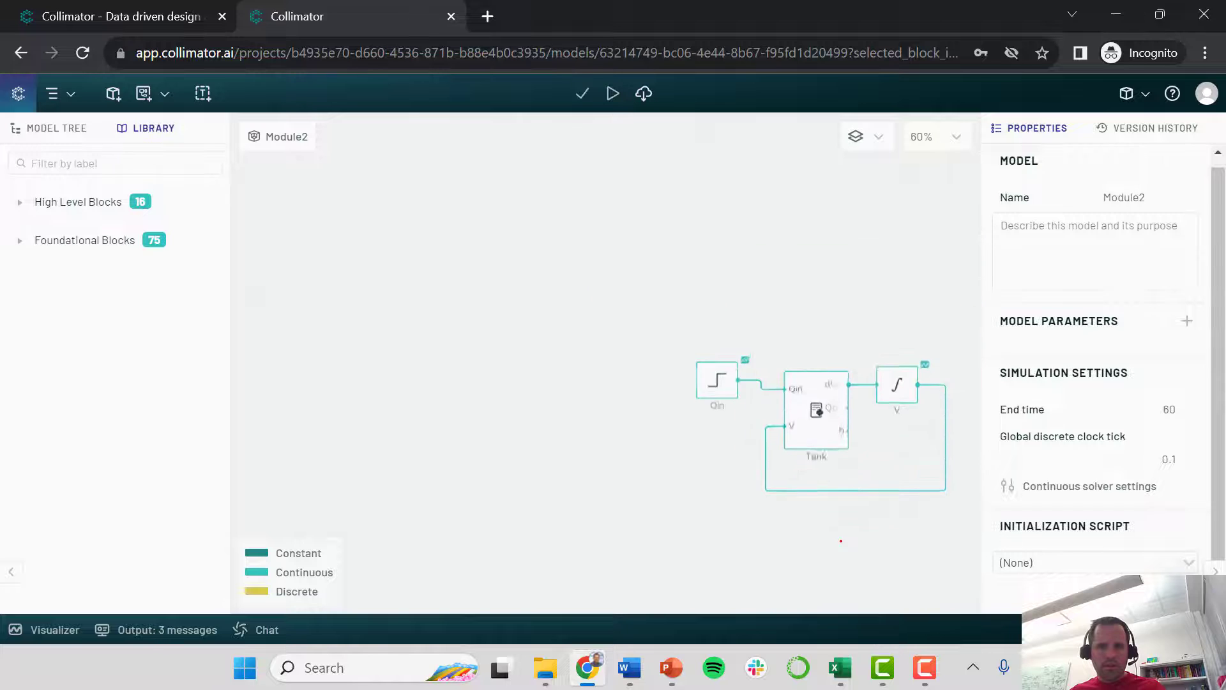
{"action": "scroll", "coordinate": [948, 553], "scroll_direction": "up", "scroll_amount": 2}
{"action": "scroll", "coordinate": [947, 553], "scroll_direction": "down", "scroll_amount": 2}
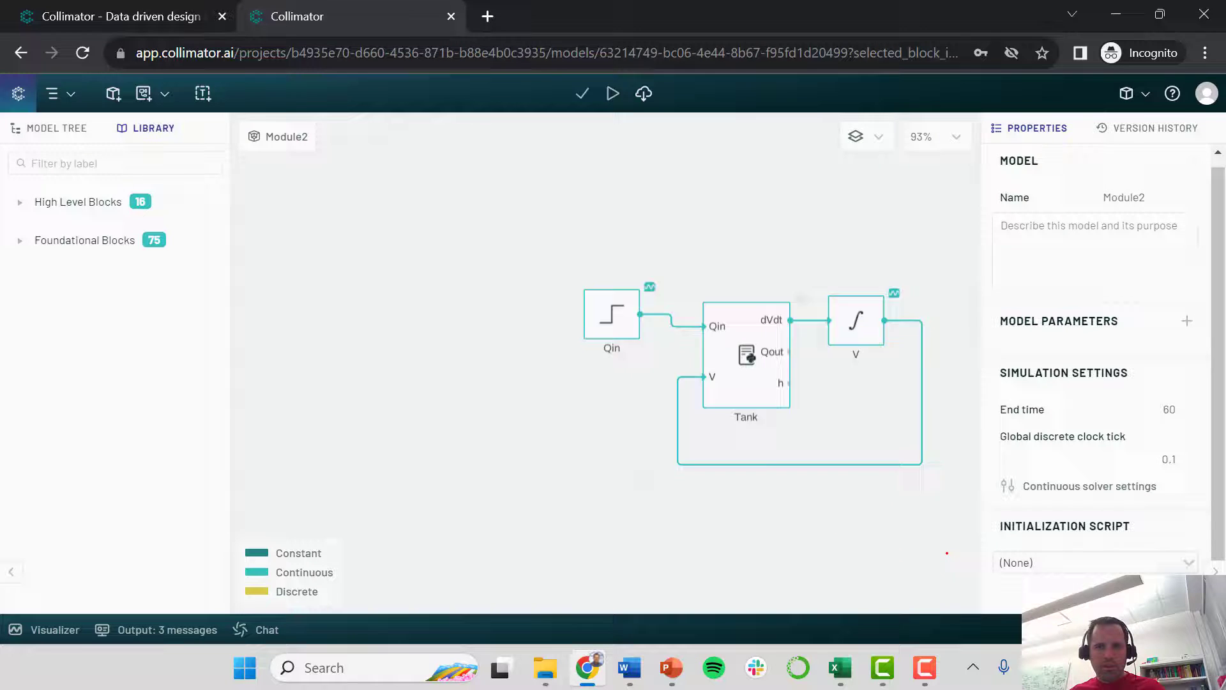
{"action": "scroll", "coordinate": [920, 546], "scroll_direction": "up", "scroll_amount": 4}
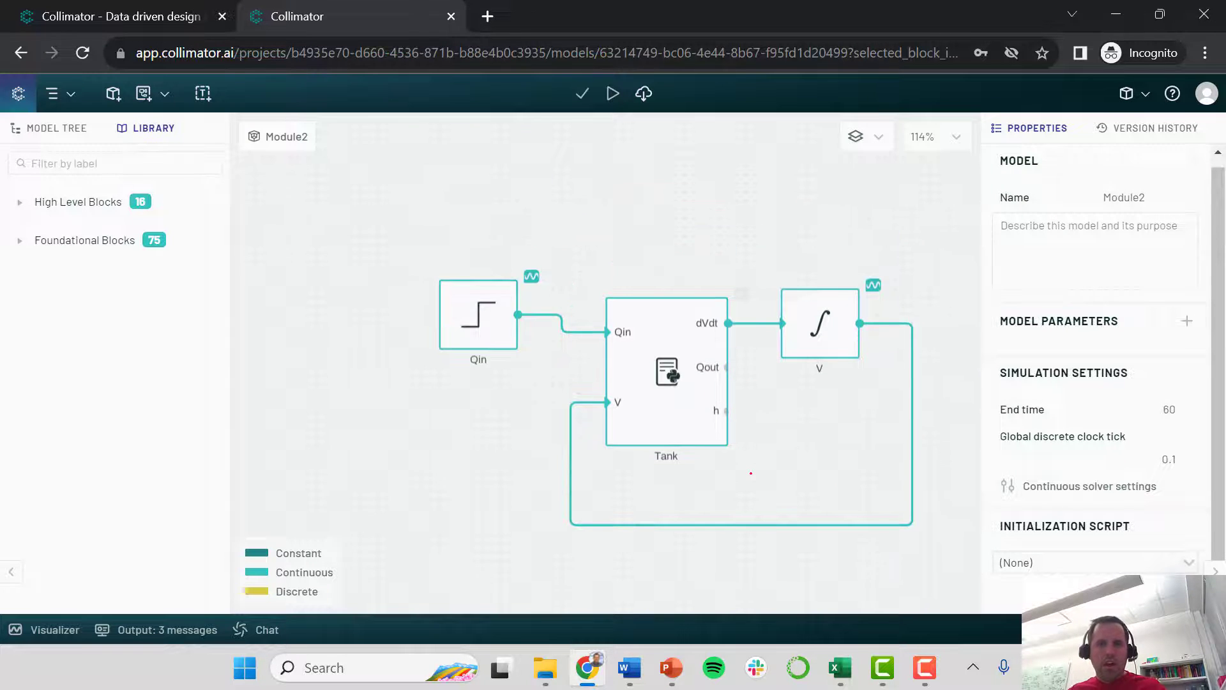
{"action": "left_click", "coordinate": [115, 16]}
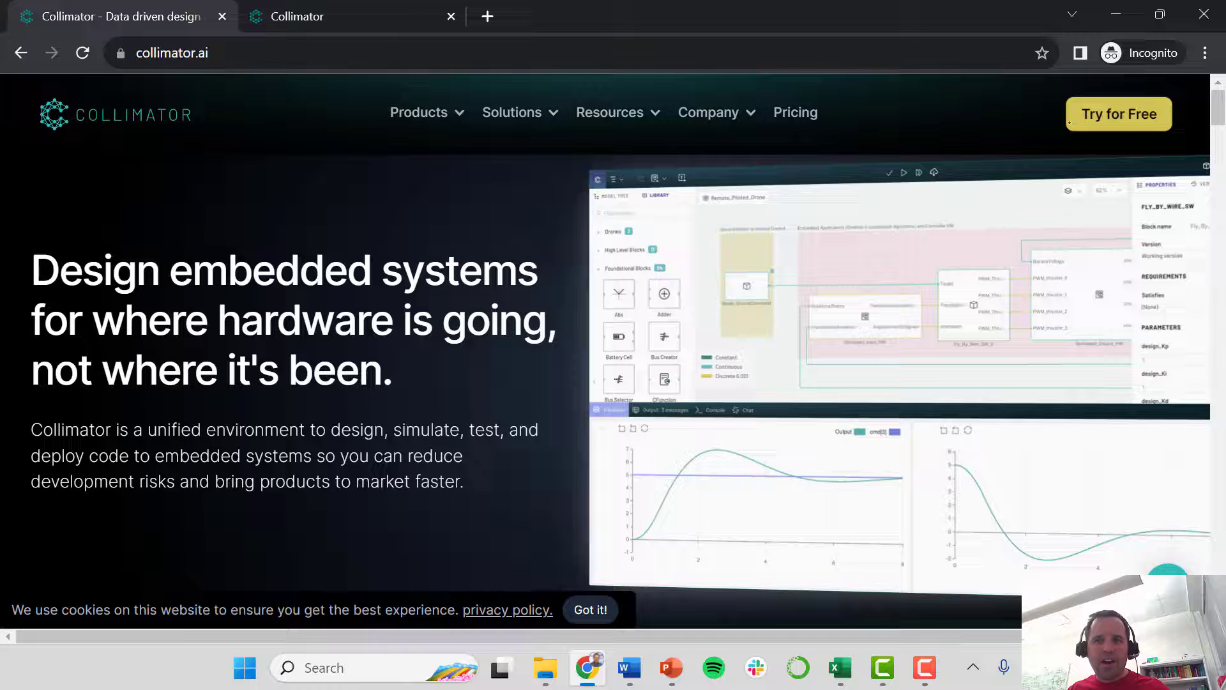
{"action": "left_click", "coordinate": [331, 20]}
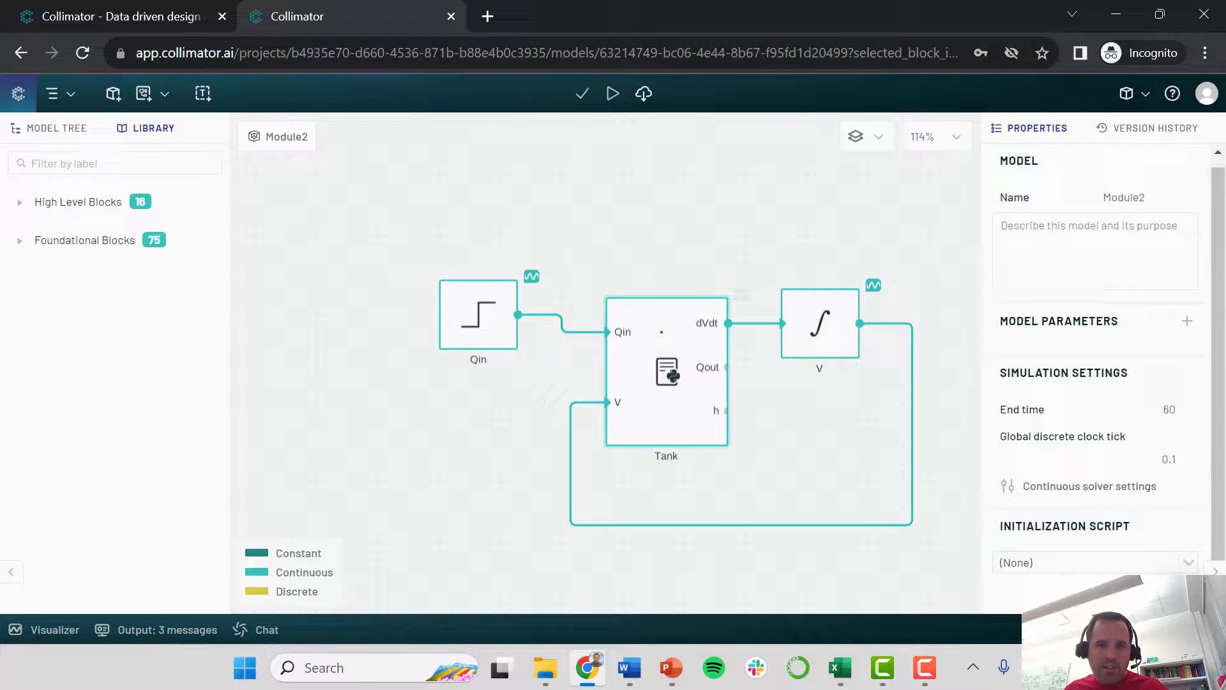
{"action": "double_click", "coordinate": [661, 321]}
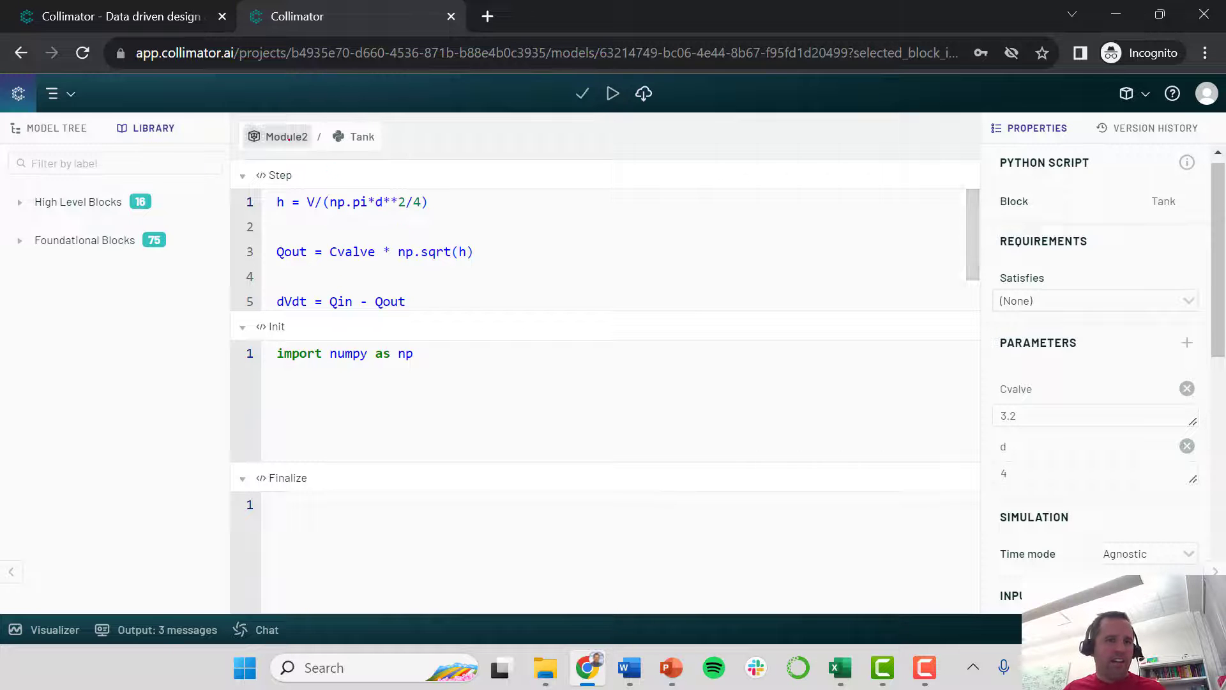
{"action": "left_click", "coordinate": [287, 136]}
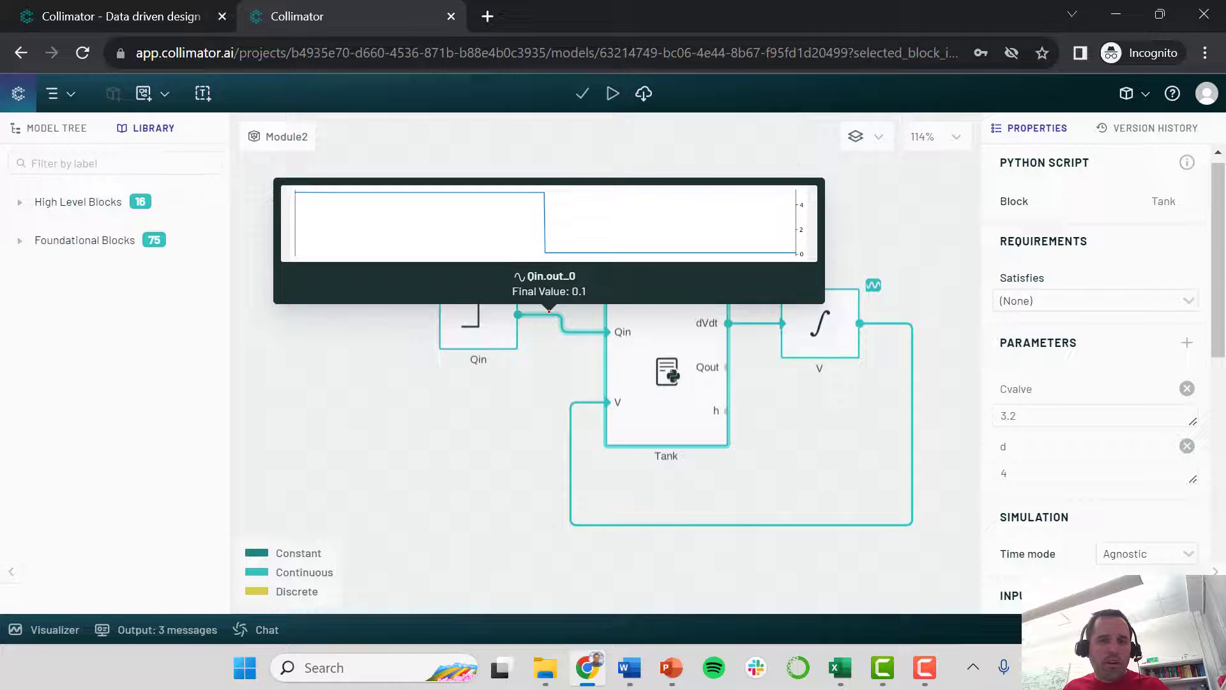
- Delete the wire into the Tank's Qin input and move the step block further left
{"action": "left_click", "coordinate": [575, 331]}
{"action": "key", "text": "Delete"}
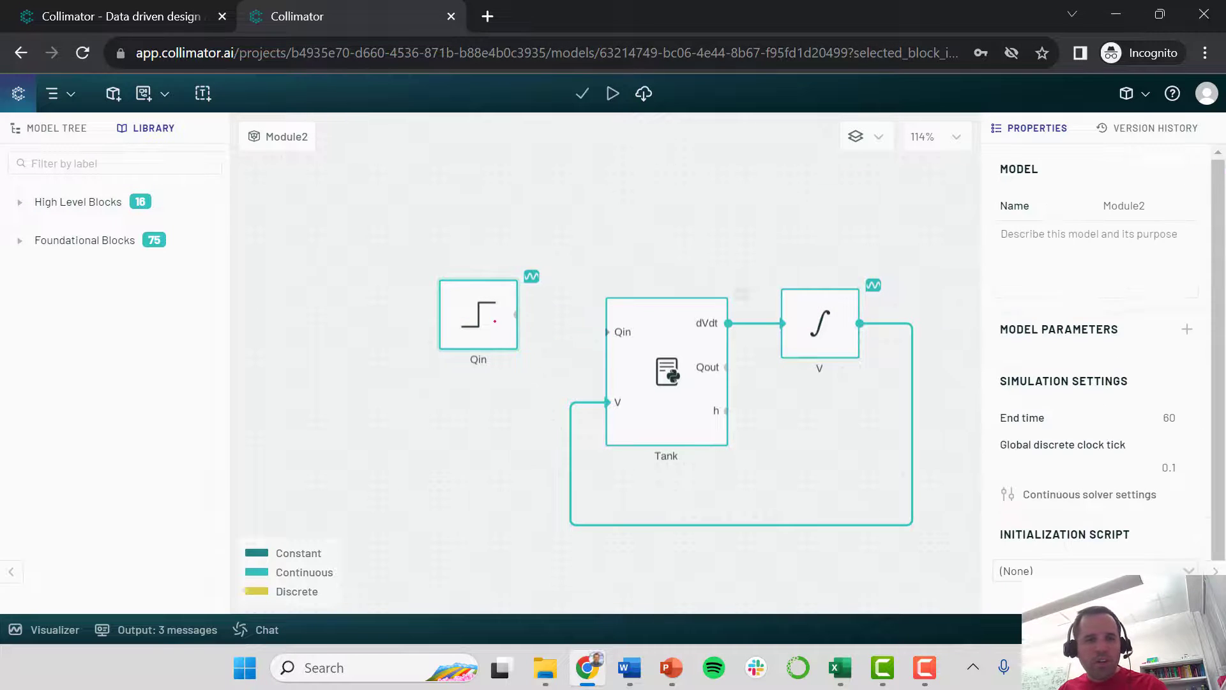
{"action": "left_click_drag", "start_coordinate": [466, 313], "coordinate": [334, 312]}
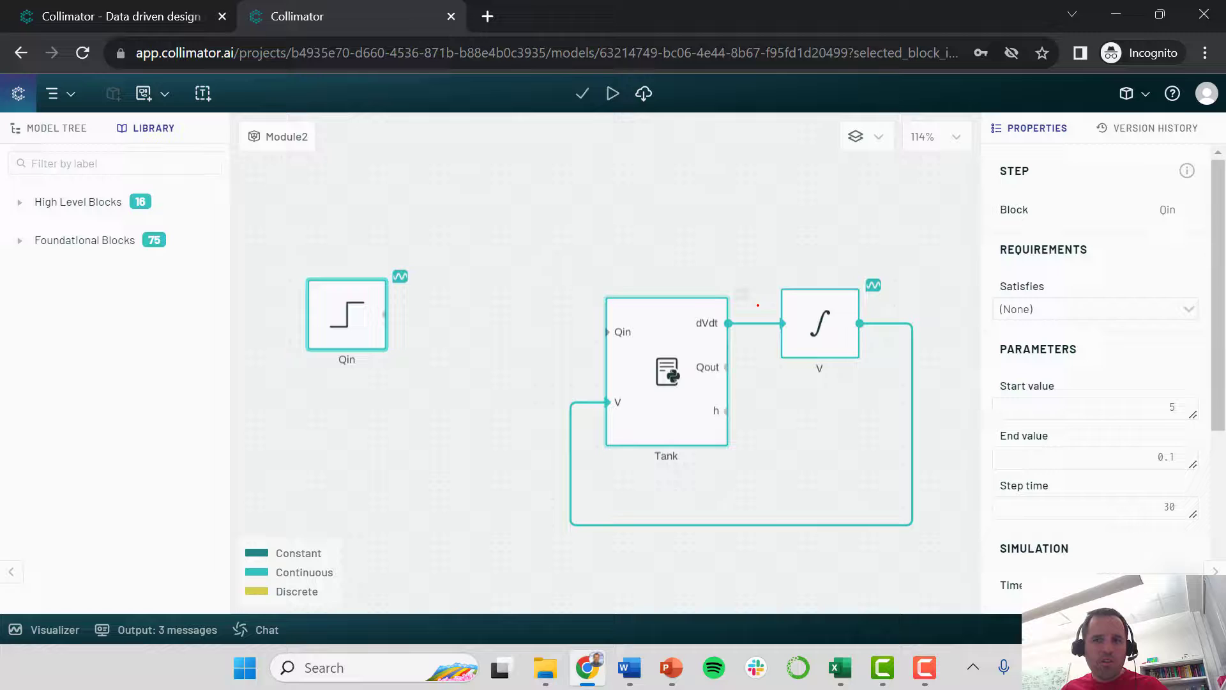
- Rename the step block to Valve
{"action": "left_click", "coordinate": [1168, 210]}
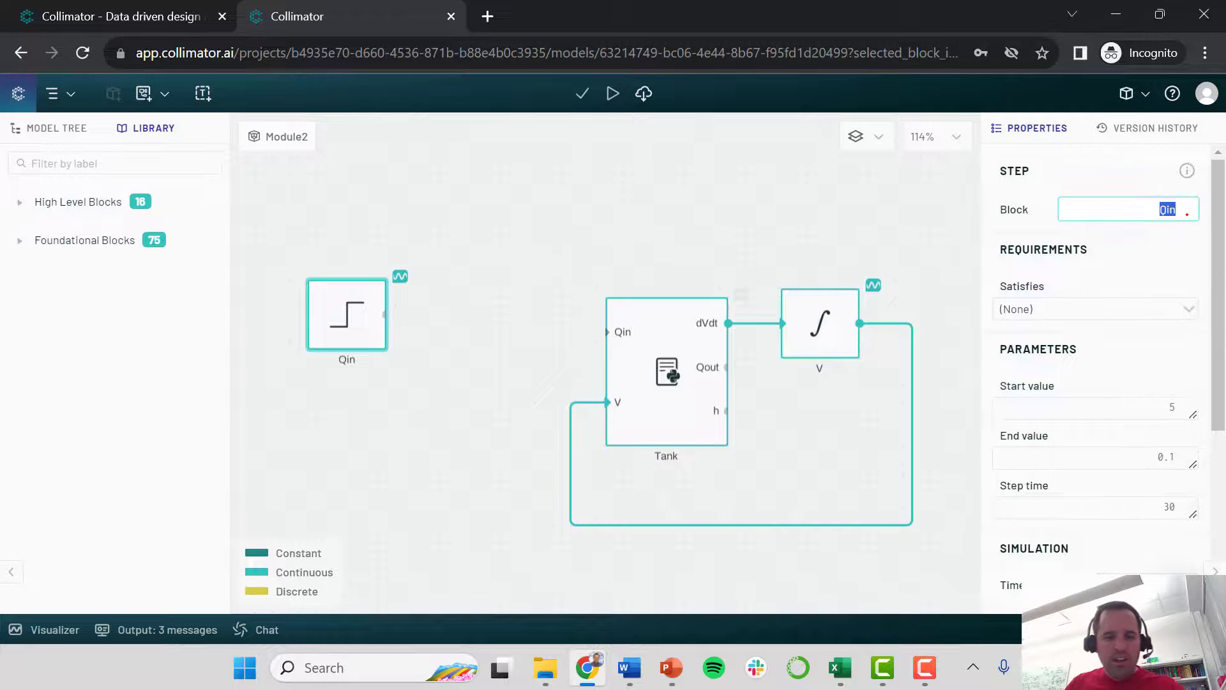
{"action": "type", "text": "Valve"}
{"action": "key", "text": "Return"}
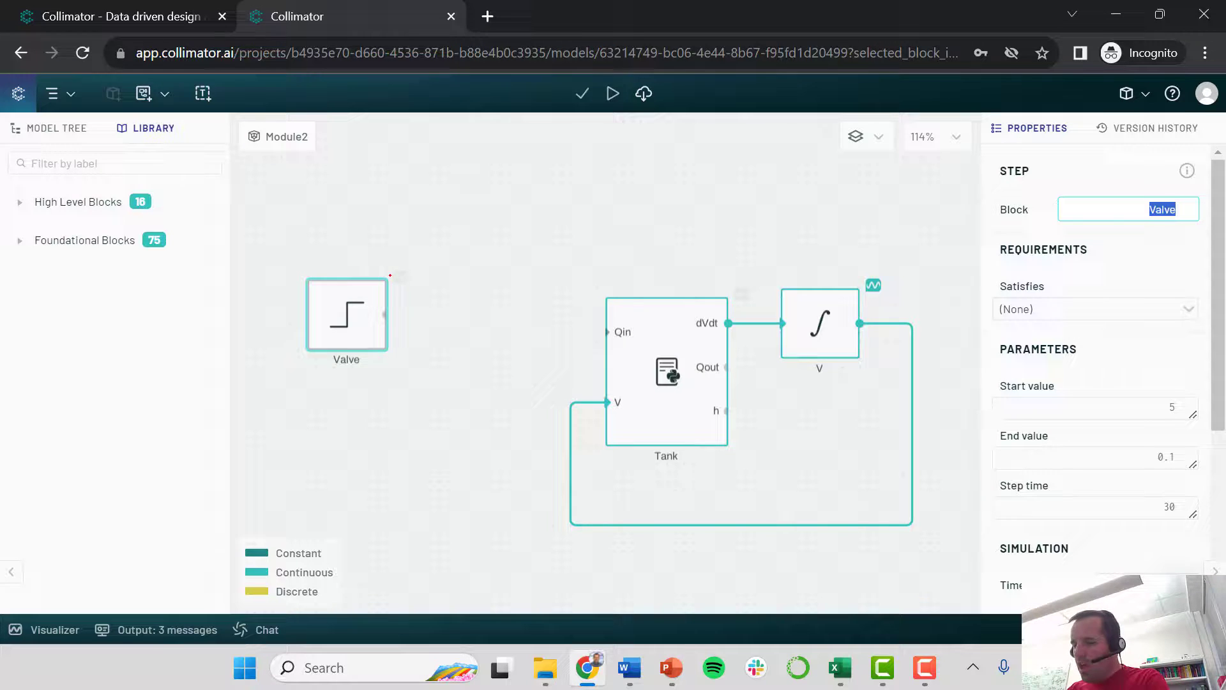
- Search the library for 'transfer' and place a Transfer Function block between Valve and Tank
{"action": "left_click", "coordinate": [63, 164]}
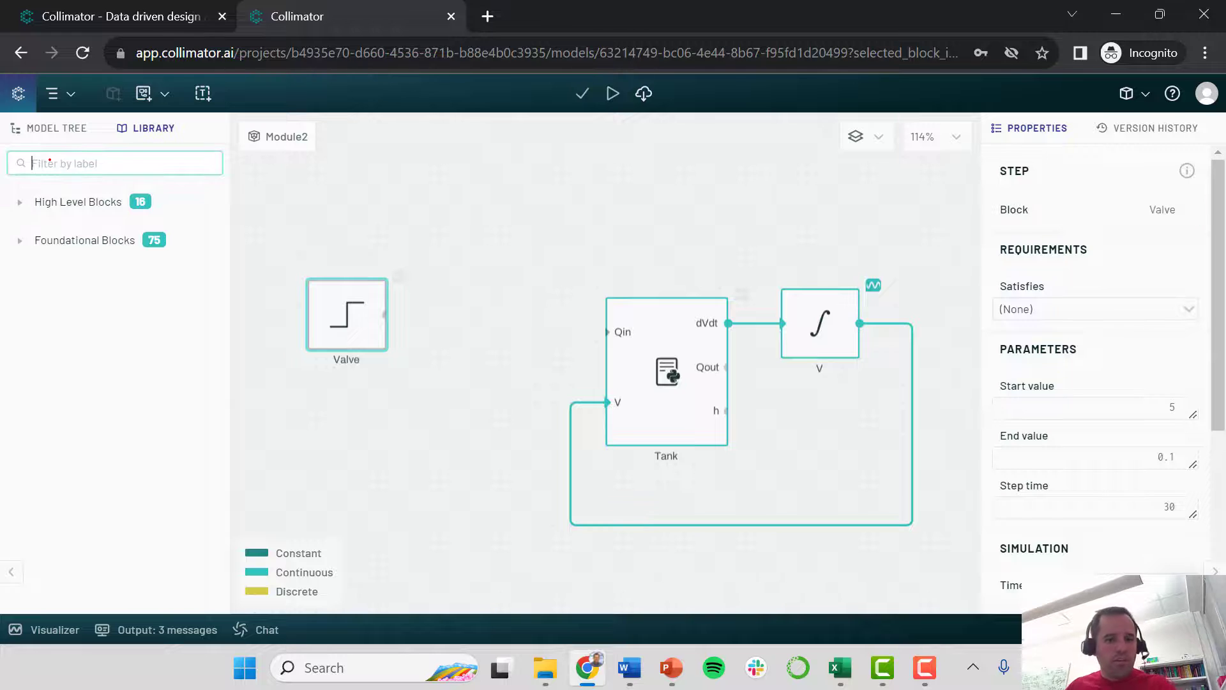
{"action": "type", "text": "transfer"}
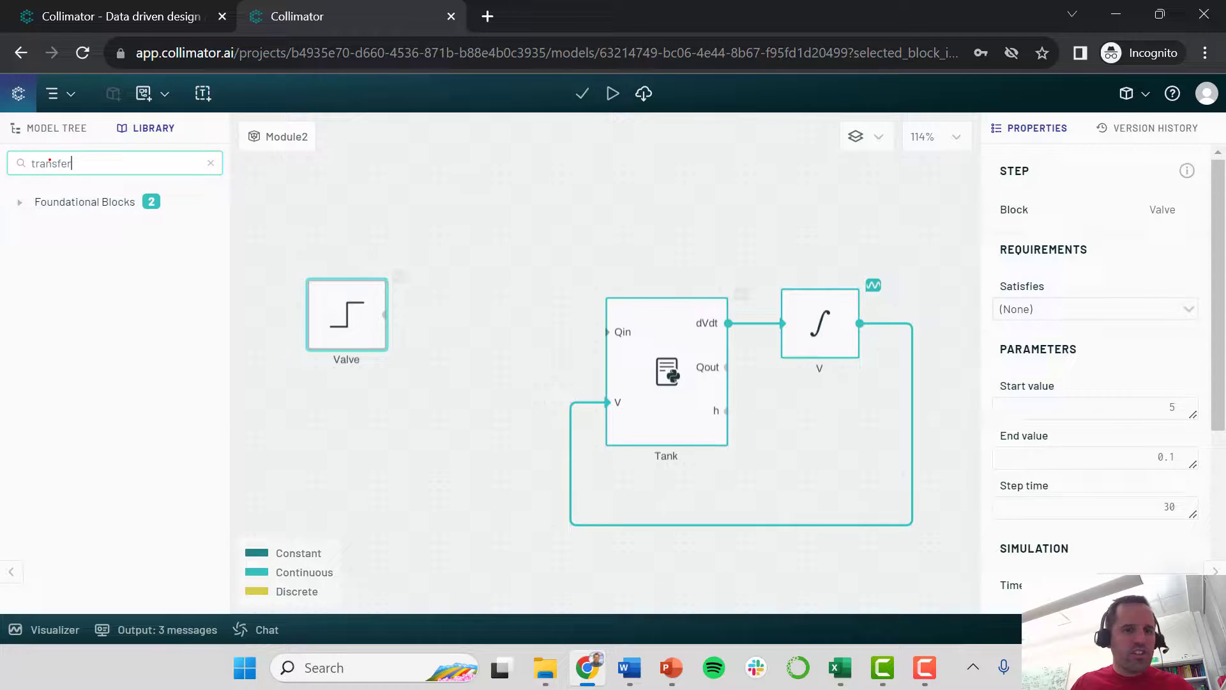
{"action": "left_click", "coordinate": [22, 203]}
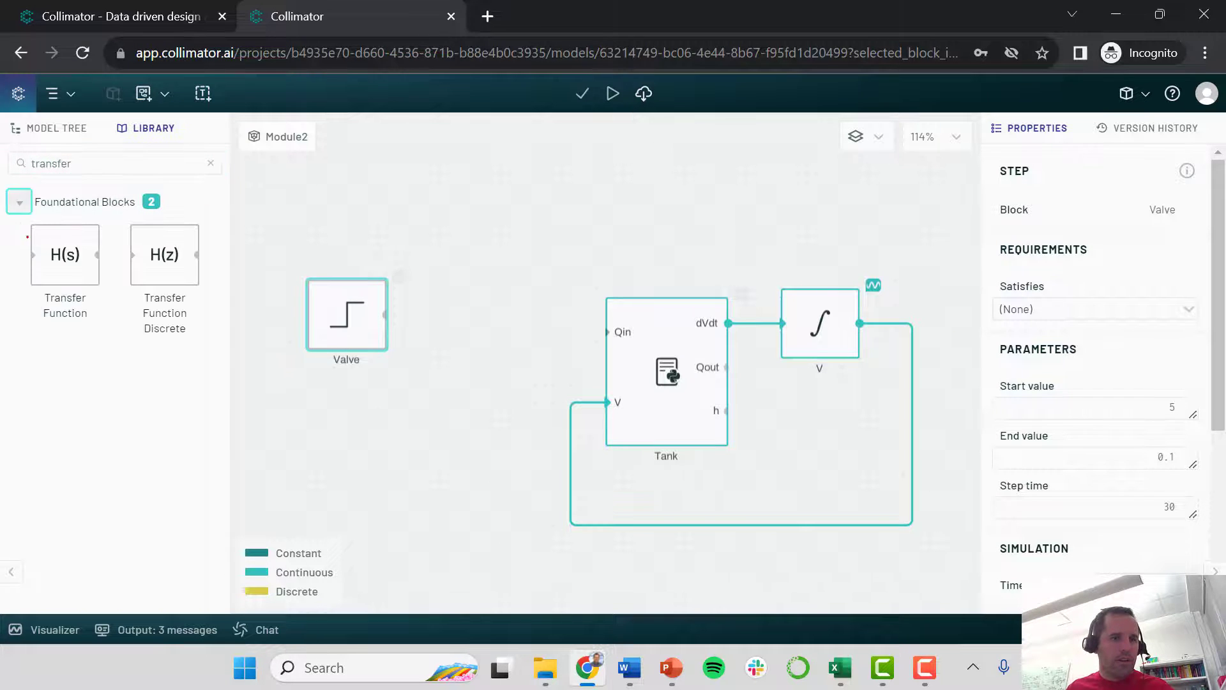
{"action": "left_click_drag", "start_coordinate": [64, 256], "coordinate": [459, 313]}
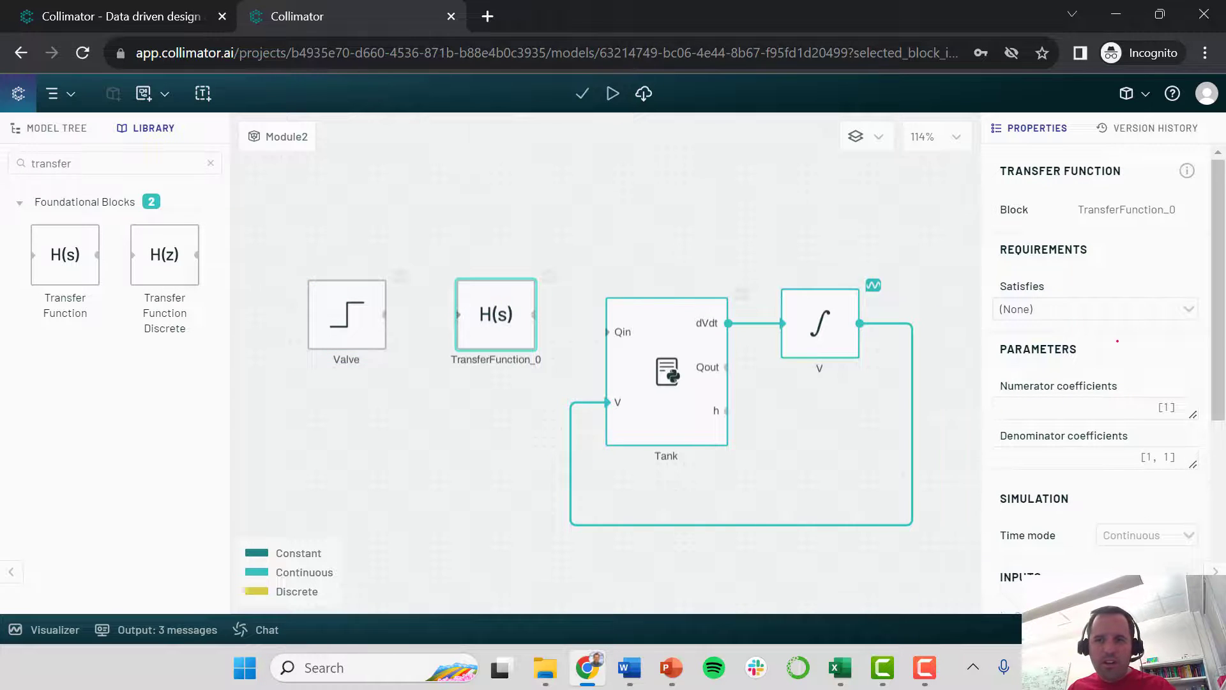
- Set the transfer function's numerator coefficients to [0.1]
{"action": "double_click", "coordinate": [1166, 406]}
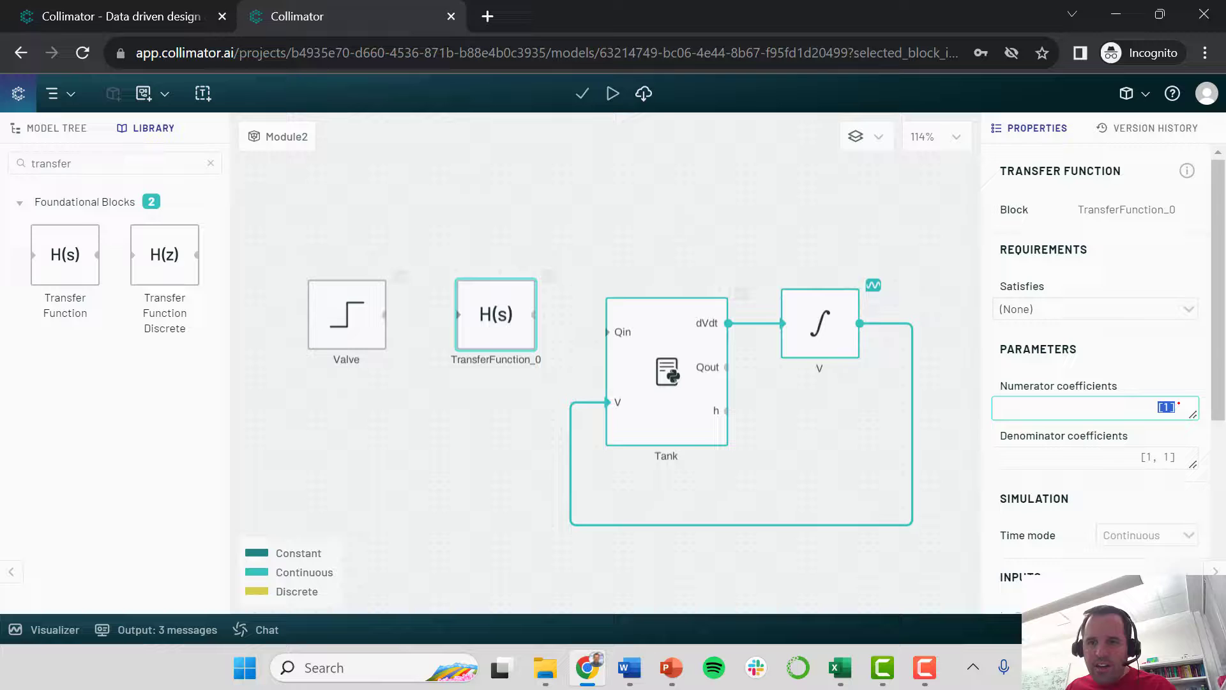
{"action": "left_click", "coordinate": [1167, 406]}
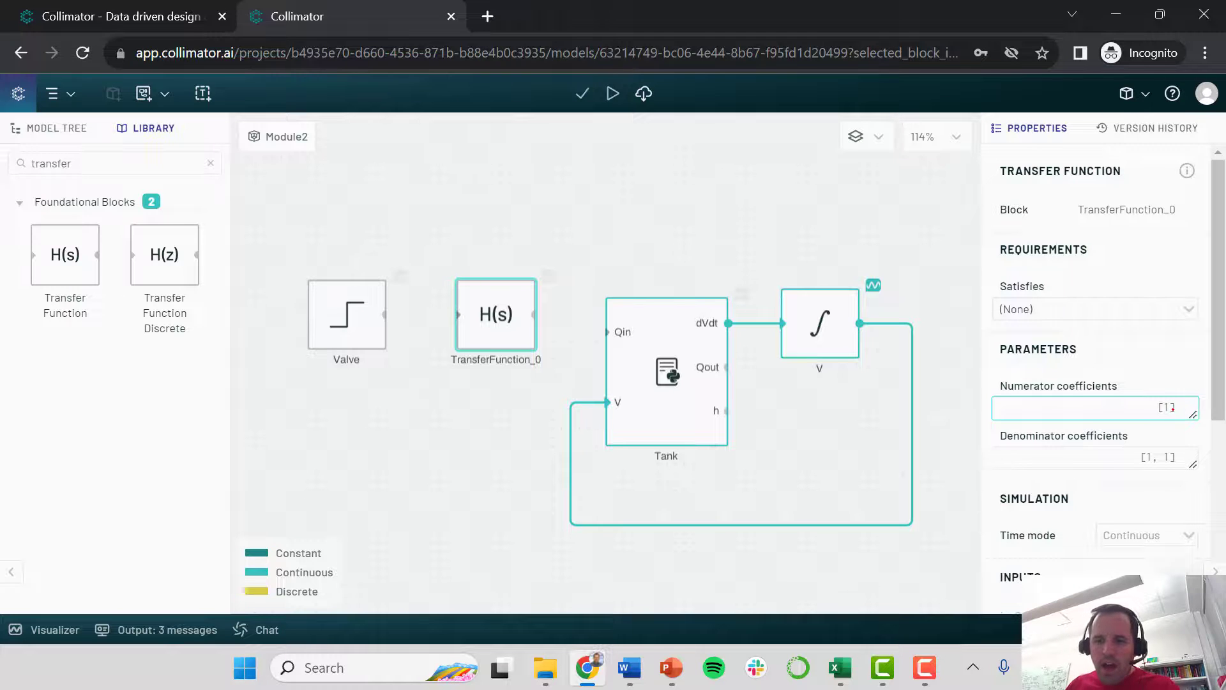
{"action": "type", "text": "0."}
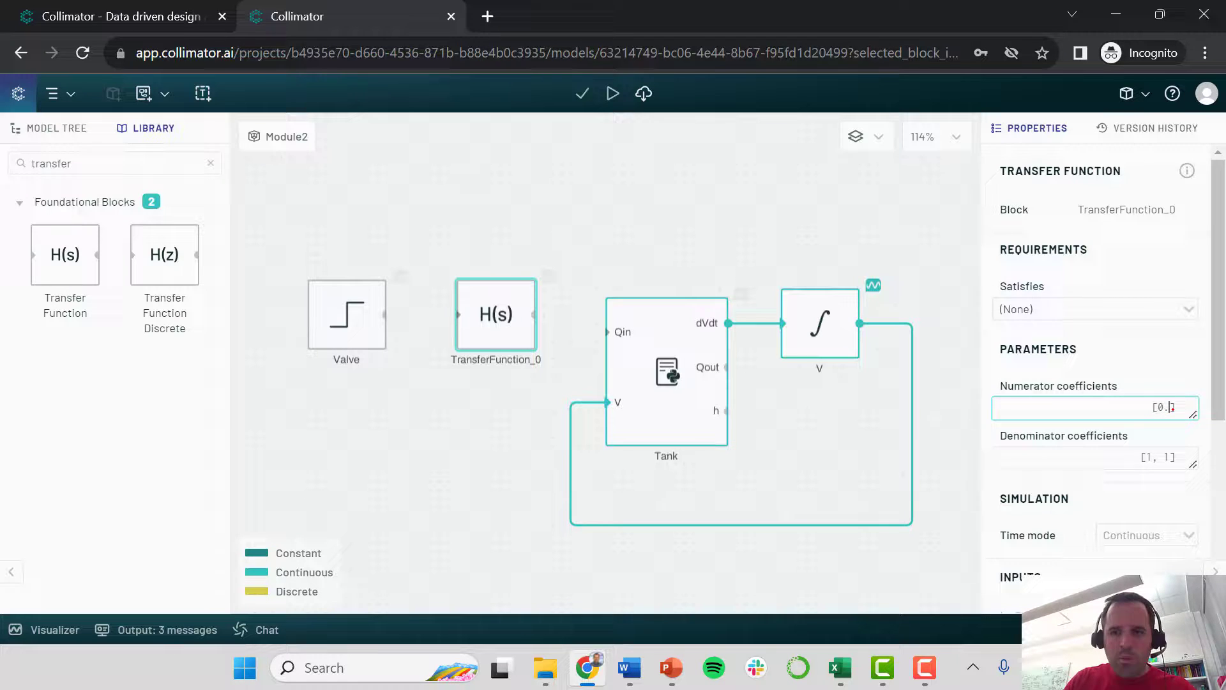
{"action": "type", "text": "1"}
{"action": "key", "text": "ctrl+a"}
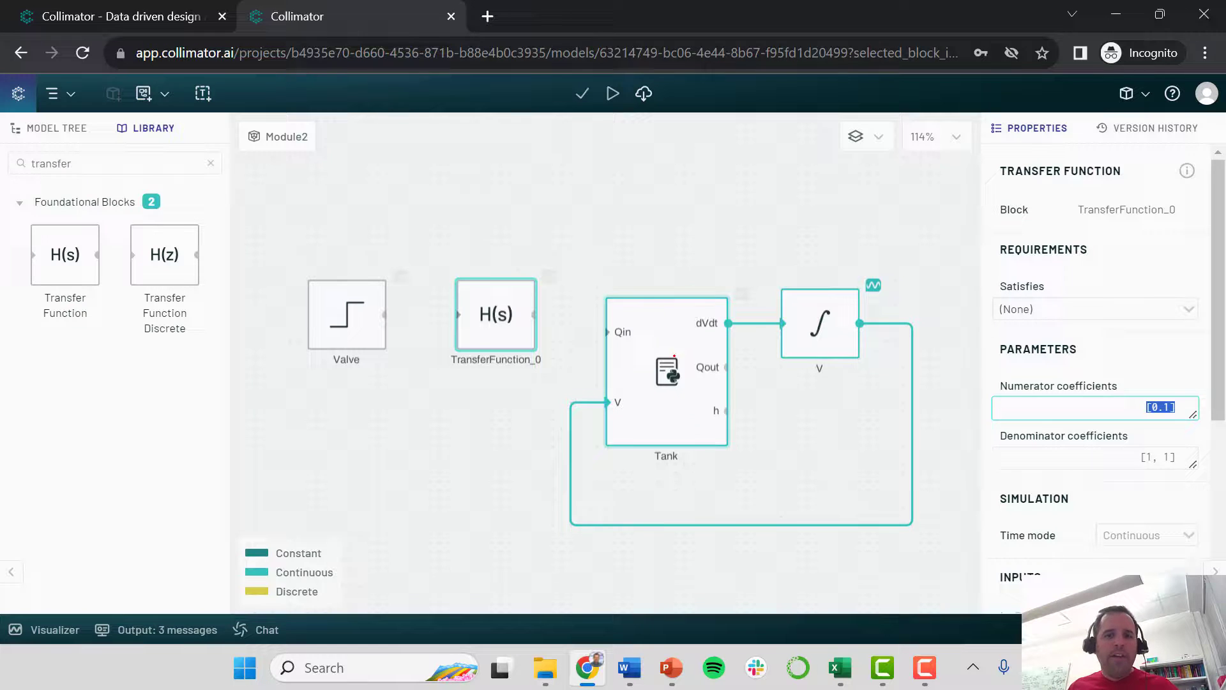
- Wire Valve's output into TransferFunction_0 and its output into the Tank's Qin input
{"action": "left_click", "coordinate": [530, 226]}
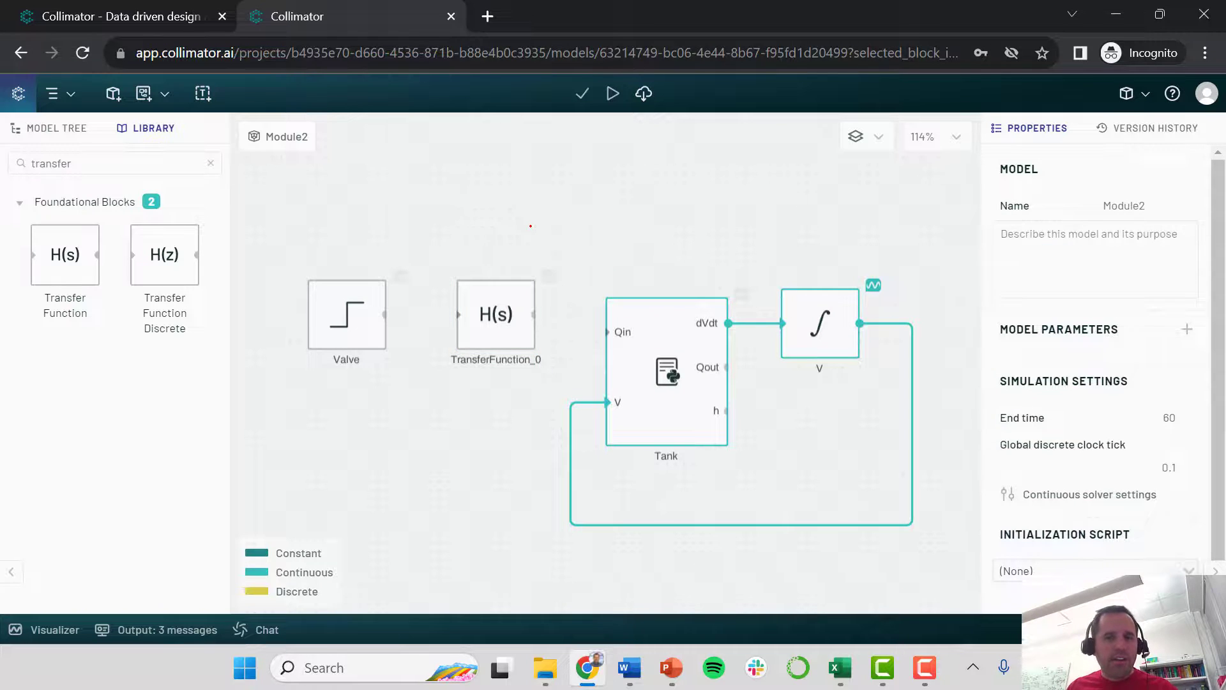
{"action": "left_click", "coordinate": [509, 314]}
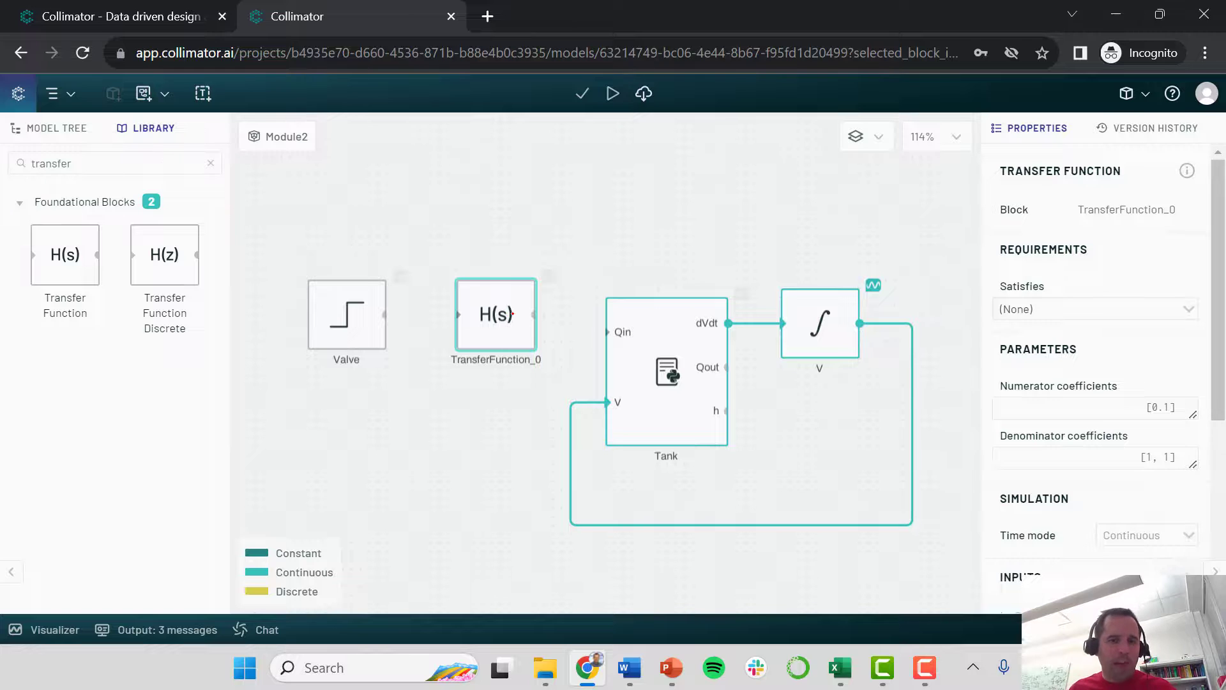
{"action": "left_click_drag", "start_coordinate": [428, 313], "coordinate": [458, 314]}
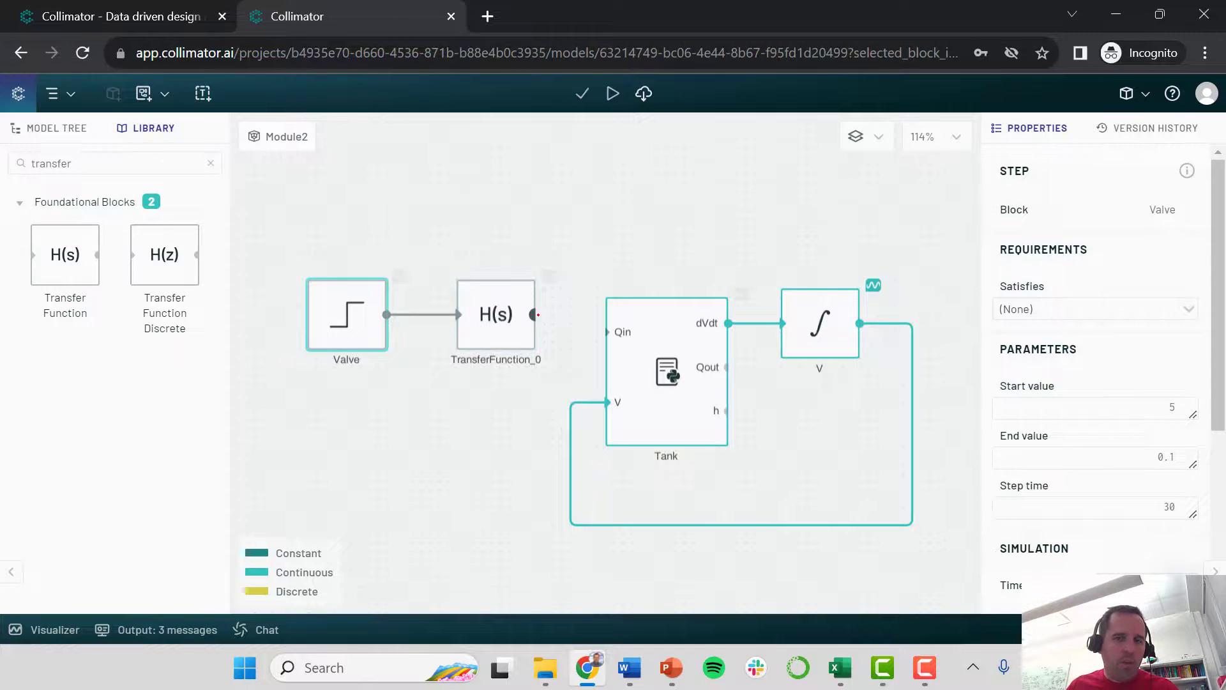
{"action": "left_click_drag", "start_coordinate": [533, 315], "coordinate": [607, 332]}
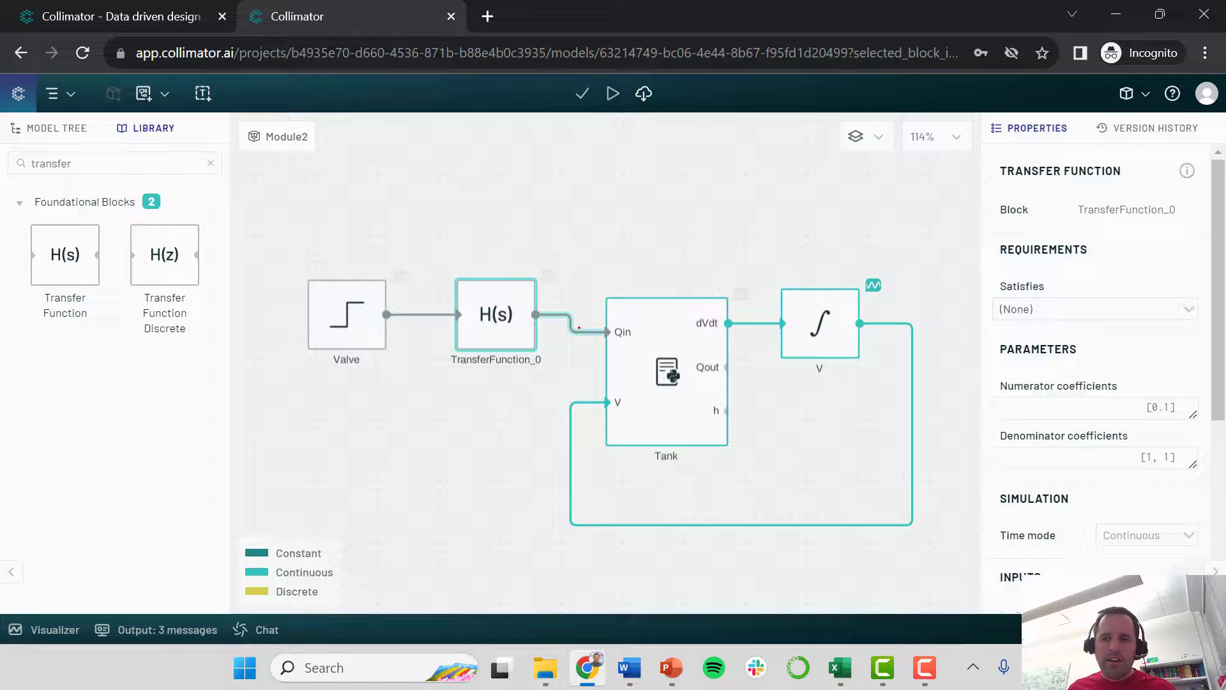
- Set the denominator coefficients to [1, 1] and mark Valve's output signal for plotting
{"action": "left_click", "coordinate": [1148, 456]}
{"action": "left_click", "coordinate": [1148, 456]}
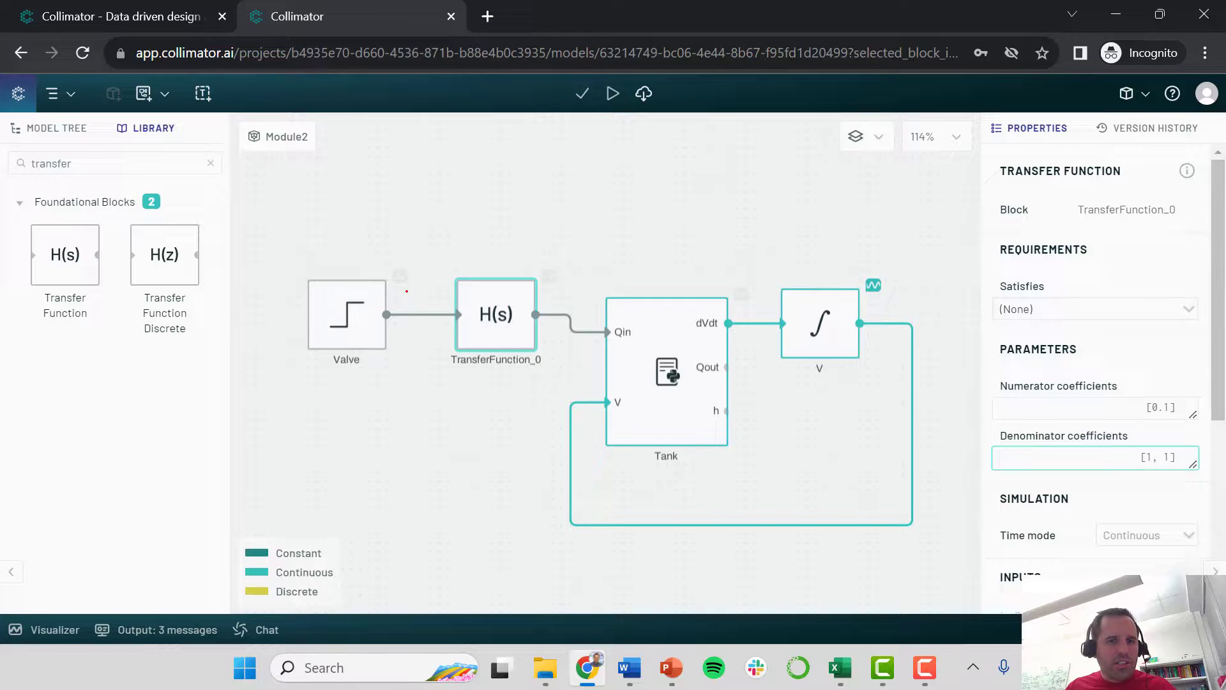
{"action": "left_click", "coordinate": [422, 242]}
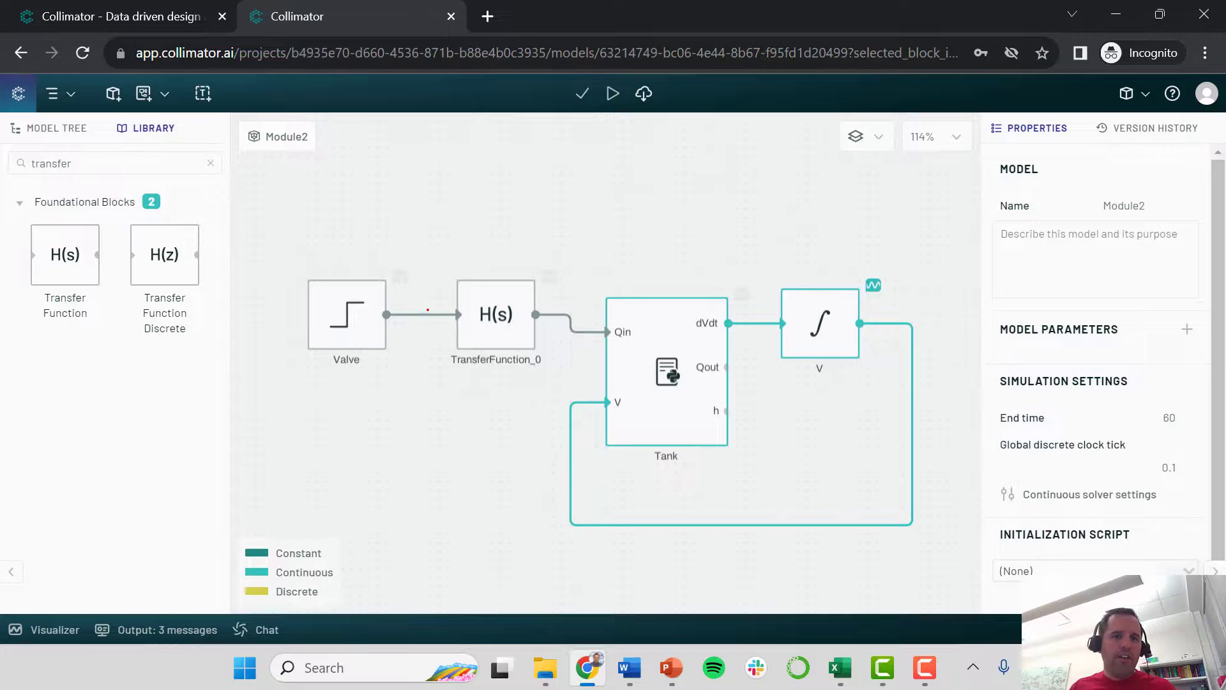
{"action": "left_click", "coordinate": [400, 276]}
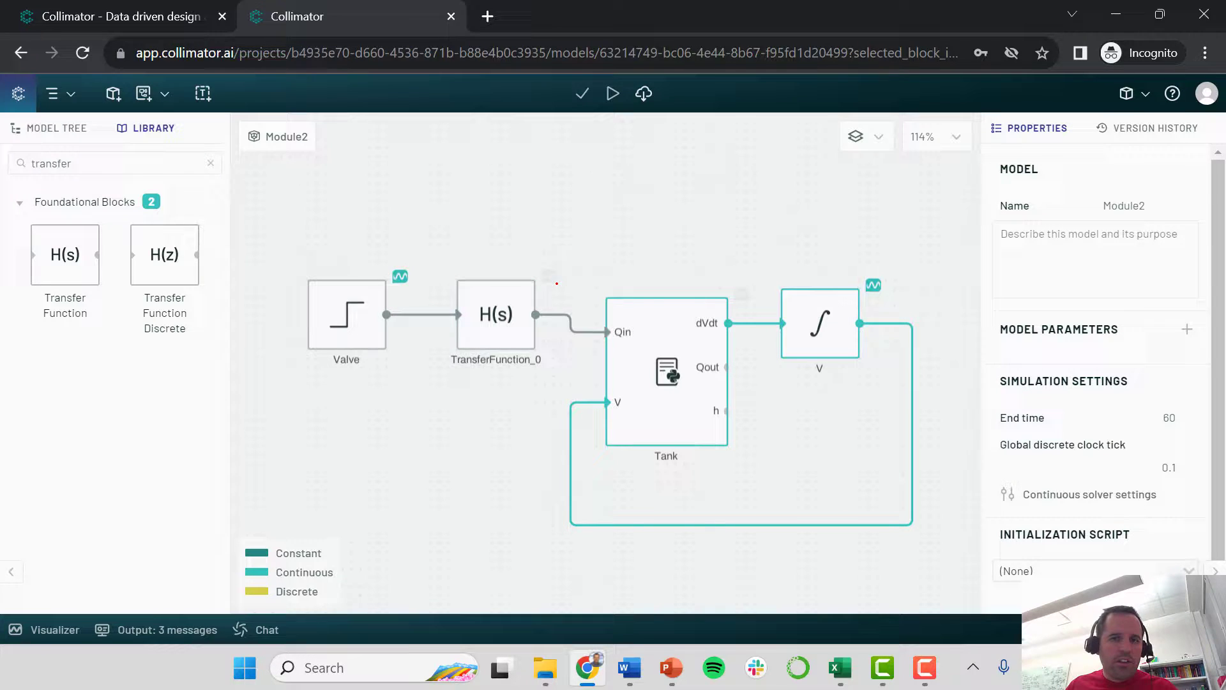
{"action": "left_click", "coordinate": [530, 296]}
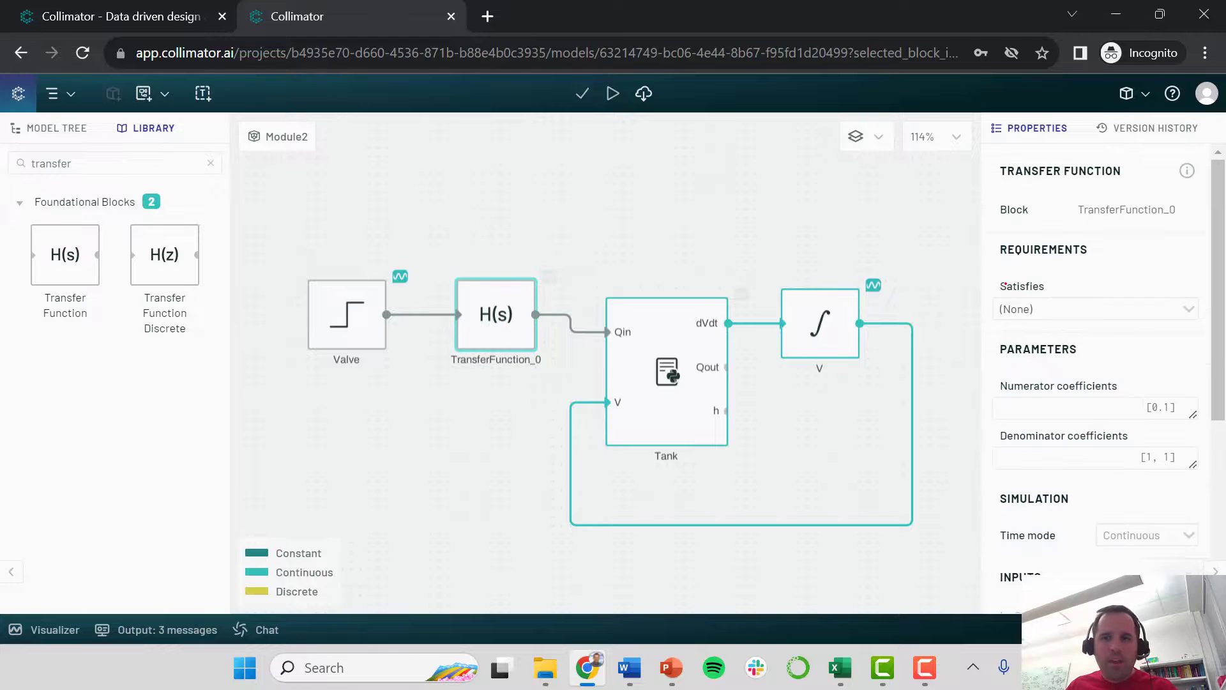
- Rename the transfer function block to Qin and mark the Tank's dVdt signal for plotting
{"action": "left_click", "coordinate": [1137, 213]}
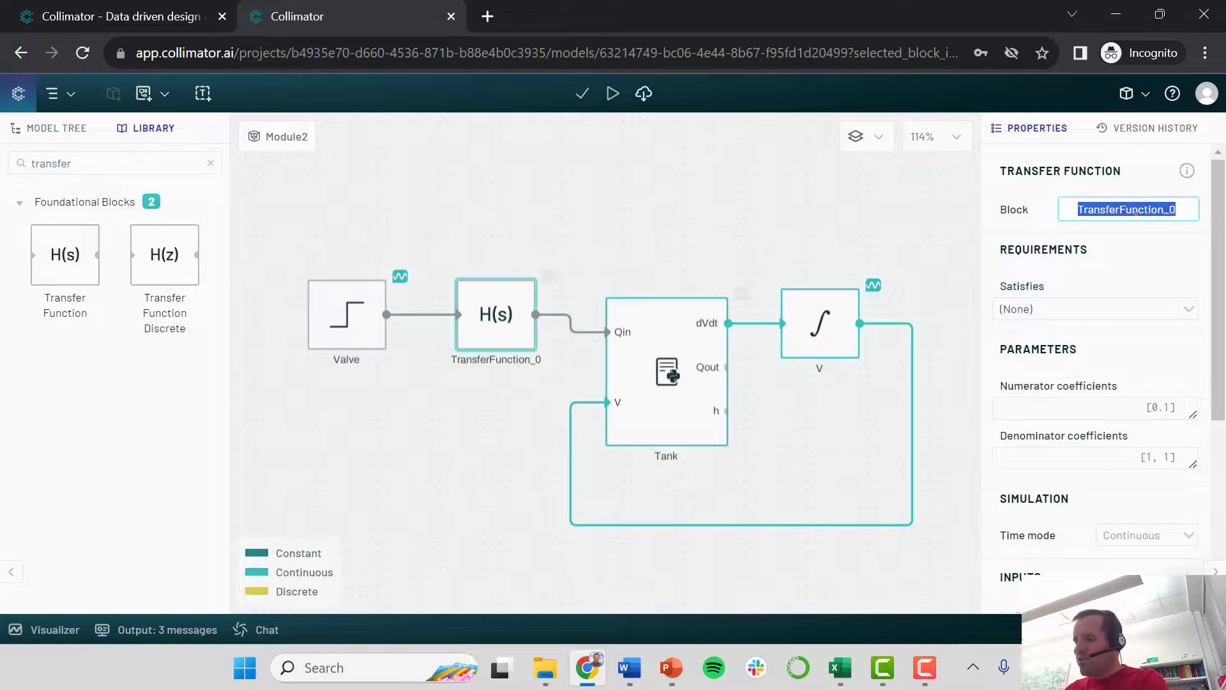
{"action": "key", "text": "BackSpace"}
{"action": "type", "text": "Qin"}
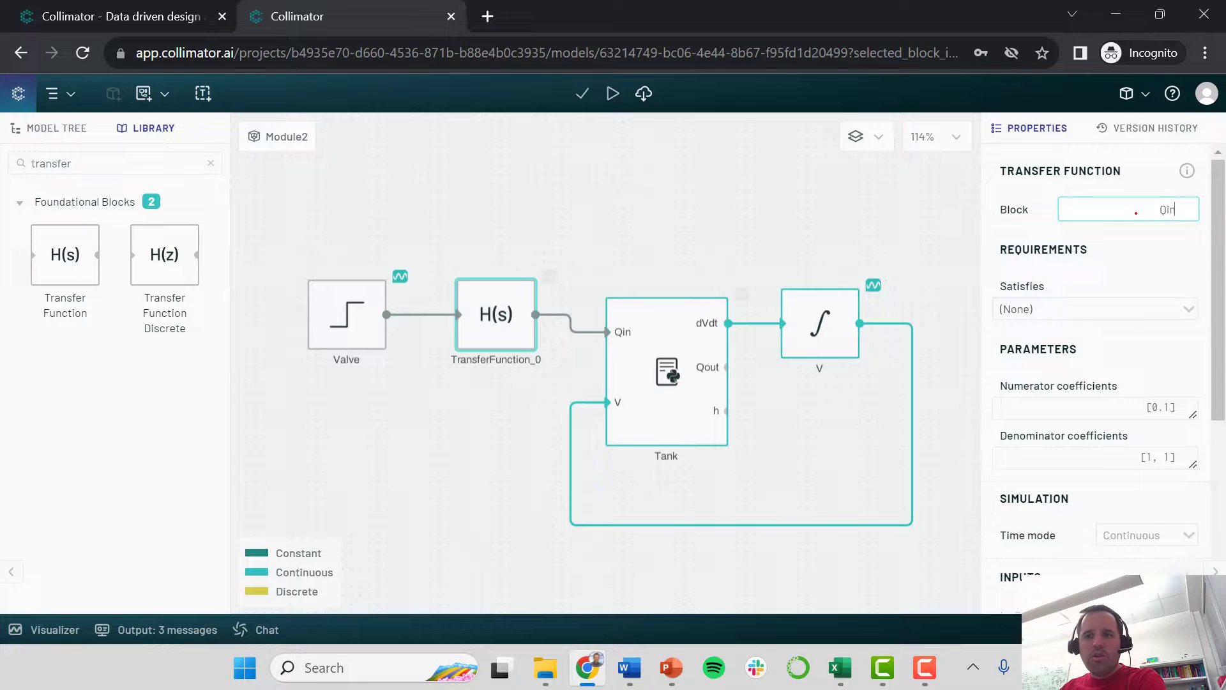
{"action": "key", "text": "Return"}
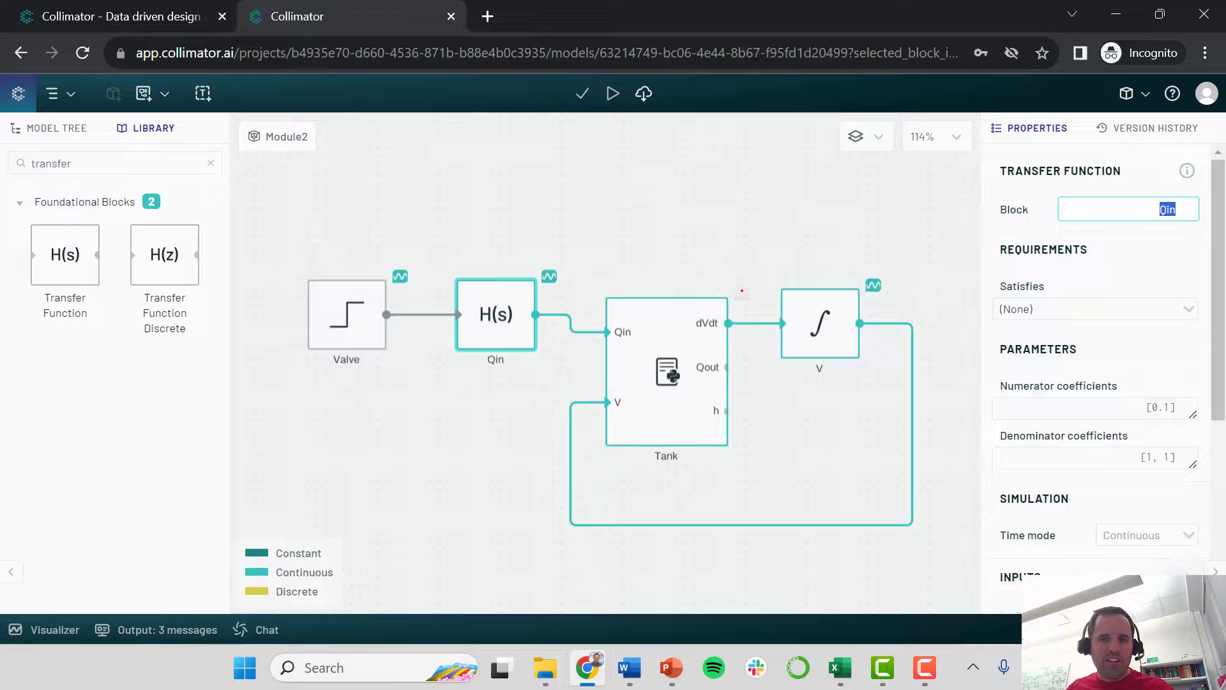
{"action": "left_click", "coordinate": [746, 322]}
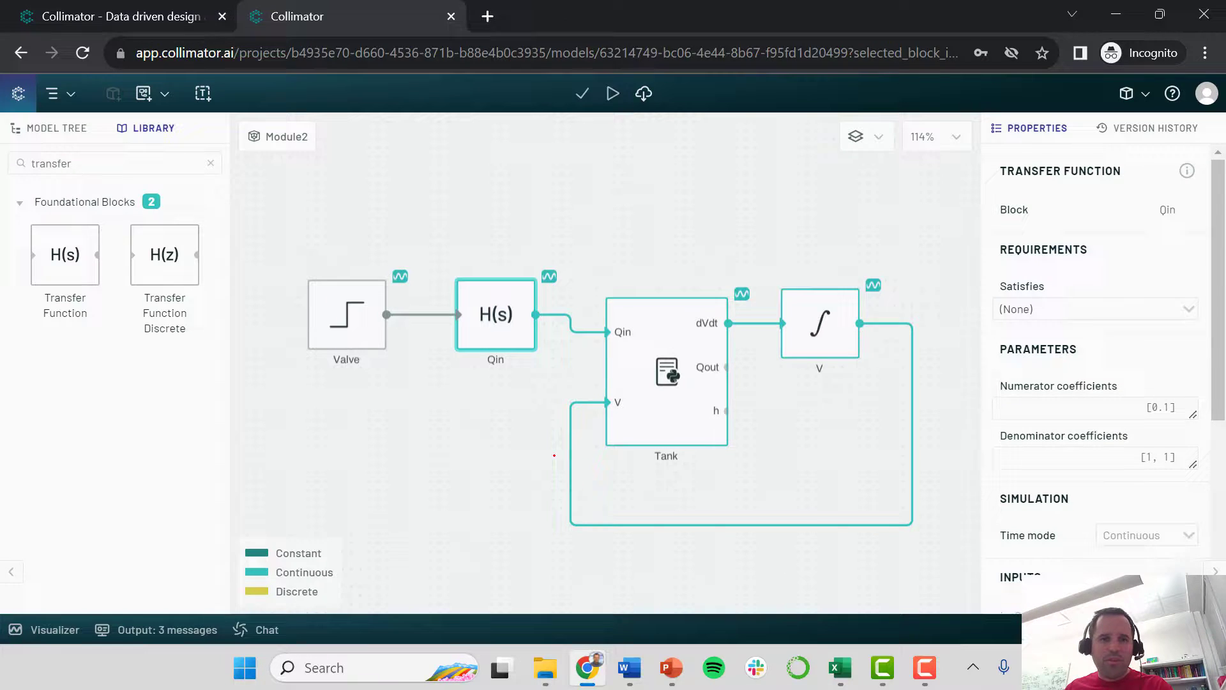
- Set the model's simulation end time to 10
{"action": "left_click", "coordinate": [794, 227]}
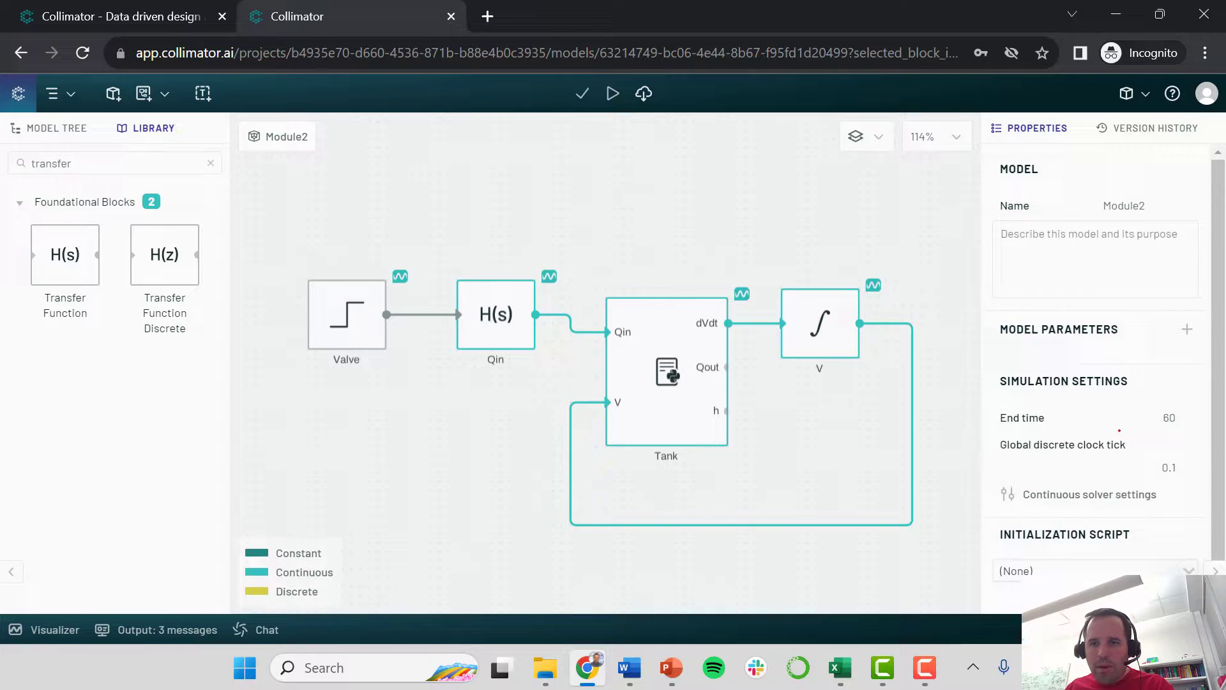
{"action": "left_click", "coordinate": [1169, 418]}
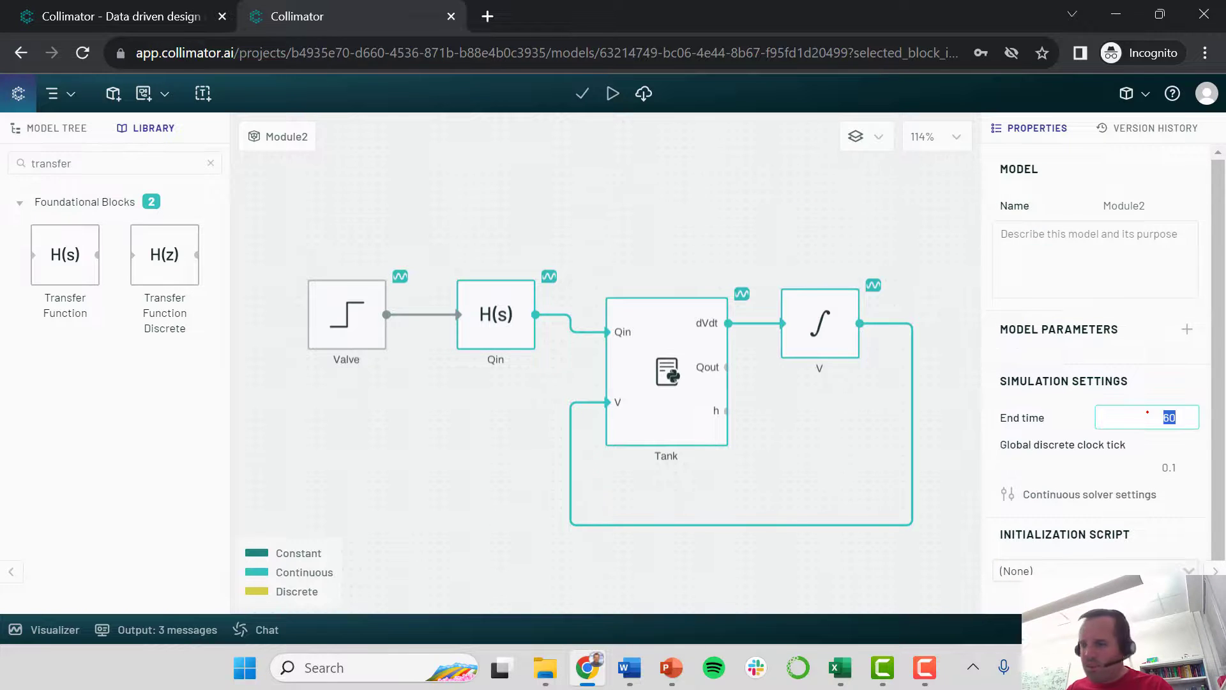
{"action": "type", "text": "10"}
{"action": "key", "text": "ctrl+a"}
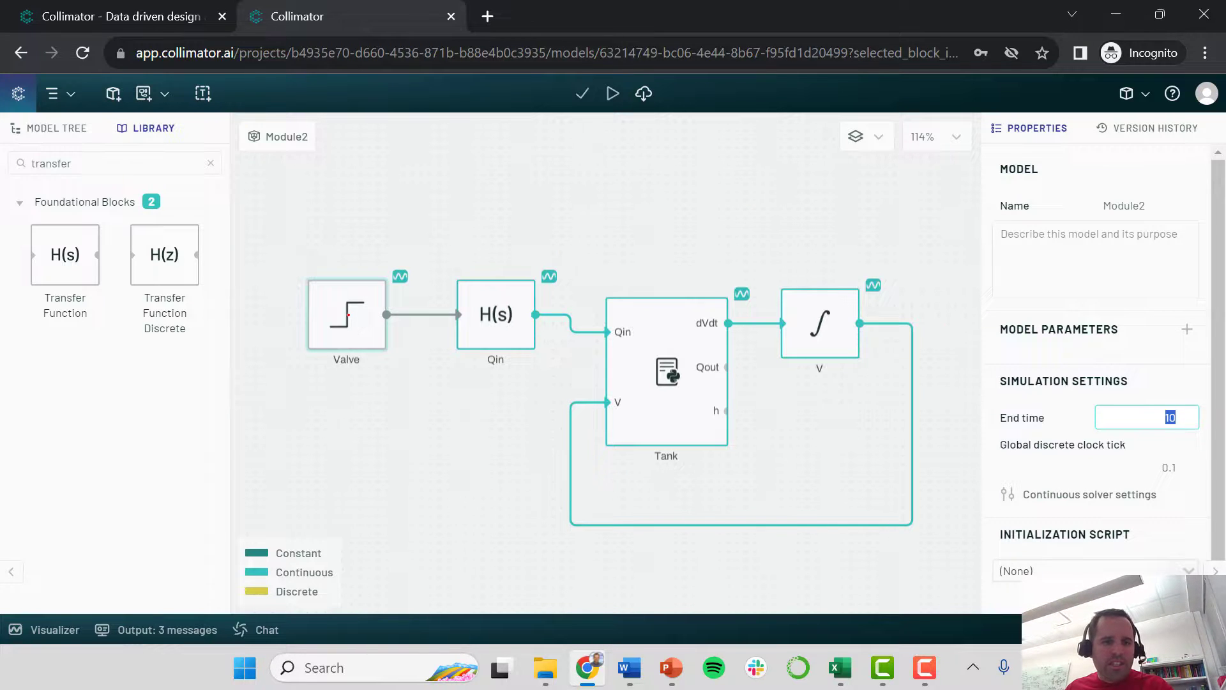
- Give the Valve step a step time of 5, start value 20 and end value 40
{"action": "left_click", "coordinate": [348, 314]}
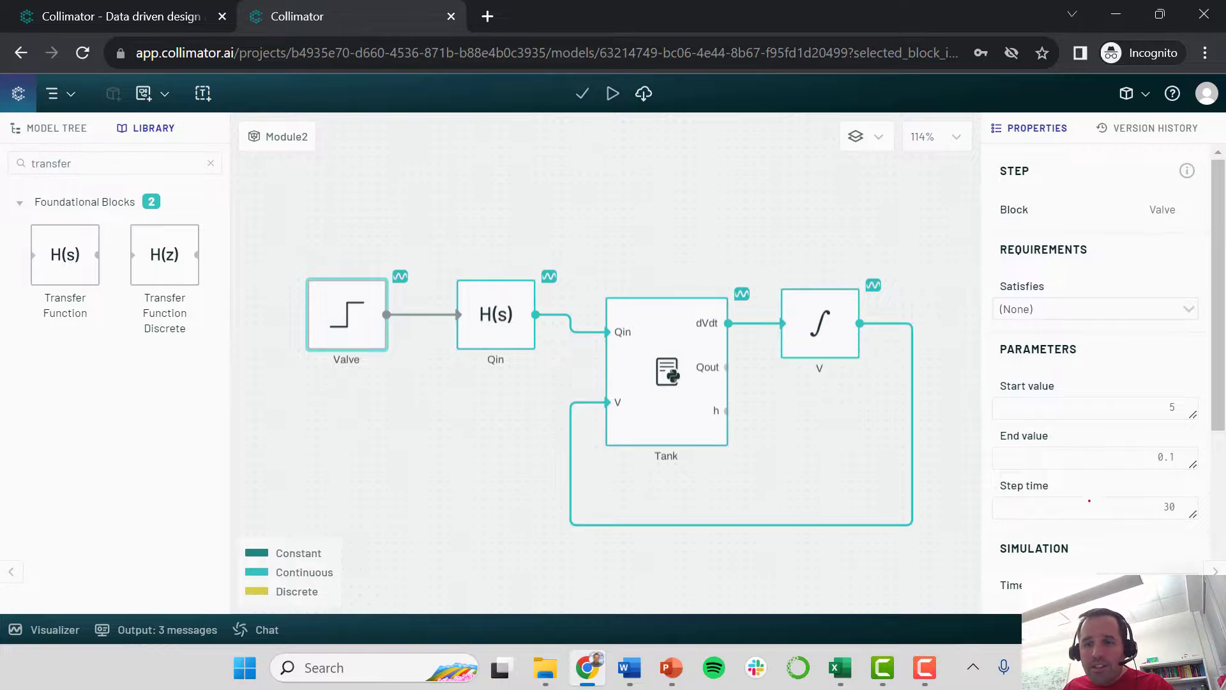
{"action": "double_click", "coordinate": [1100, 502]}
{"action": "type", "text": "5"}
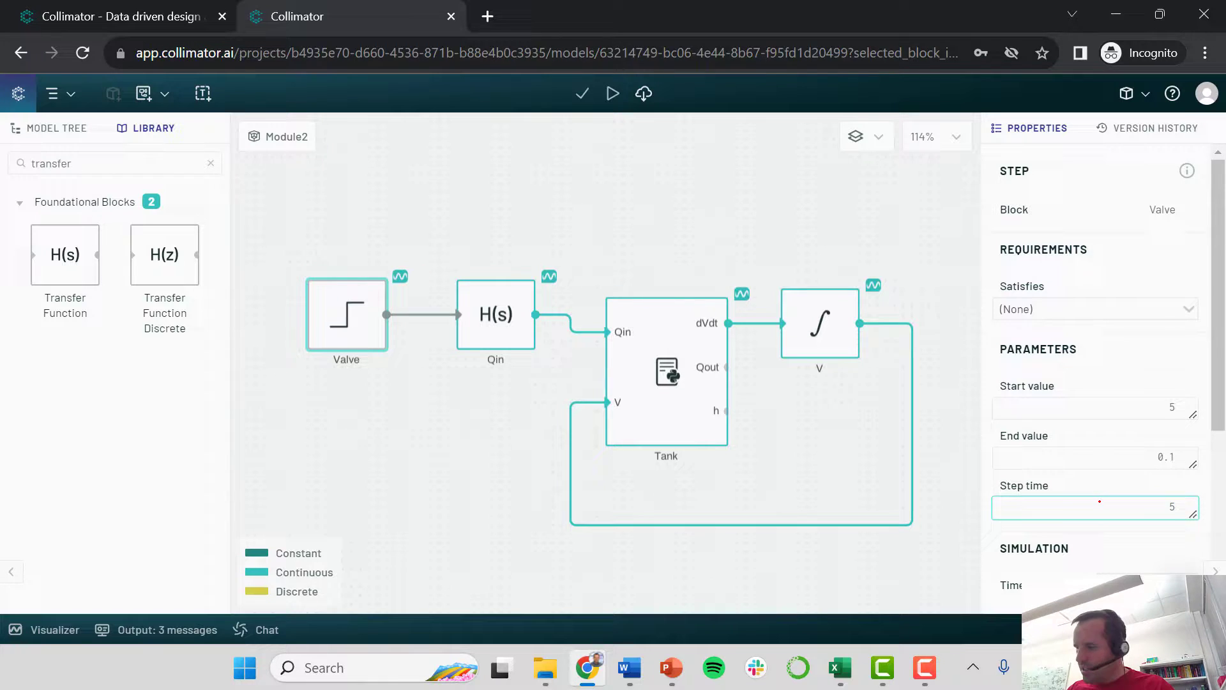
{"action": "double_click", "coordinate": [1100, 501]}
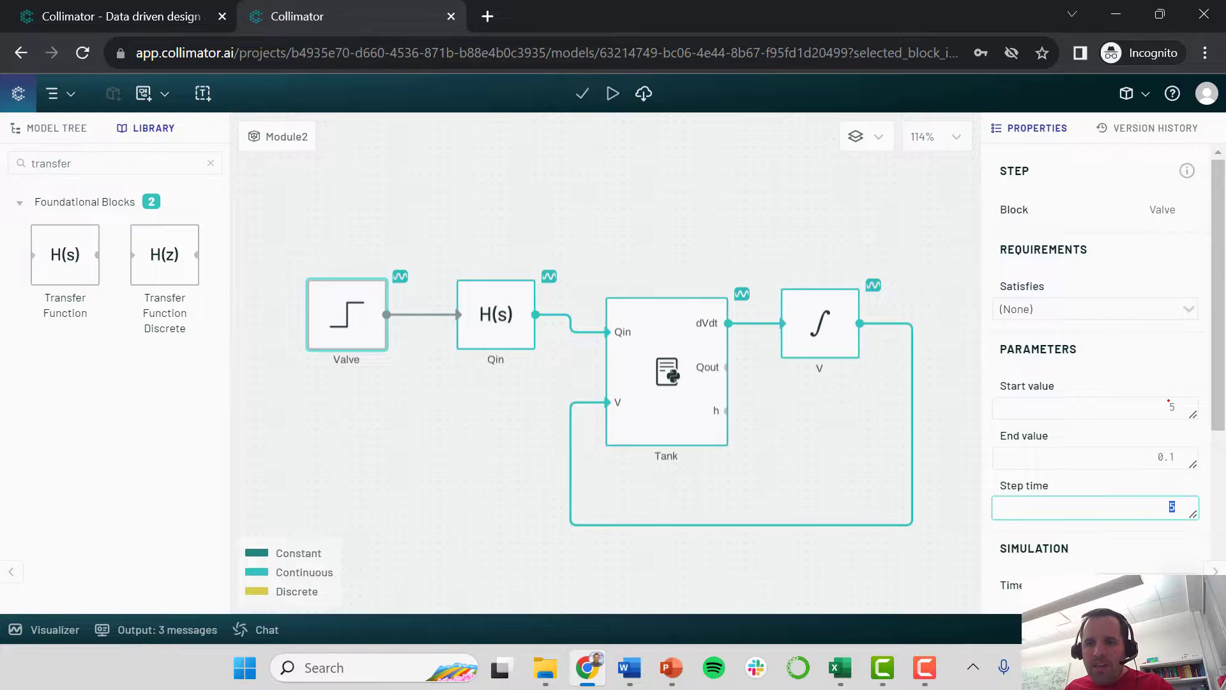
{"action": "double_click", "coordinate": [1099, 408]}
{"action": "type", "text": "20"}
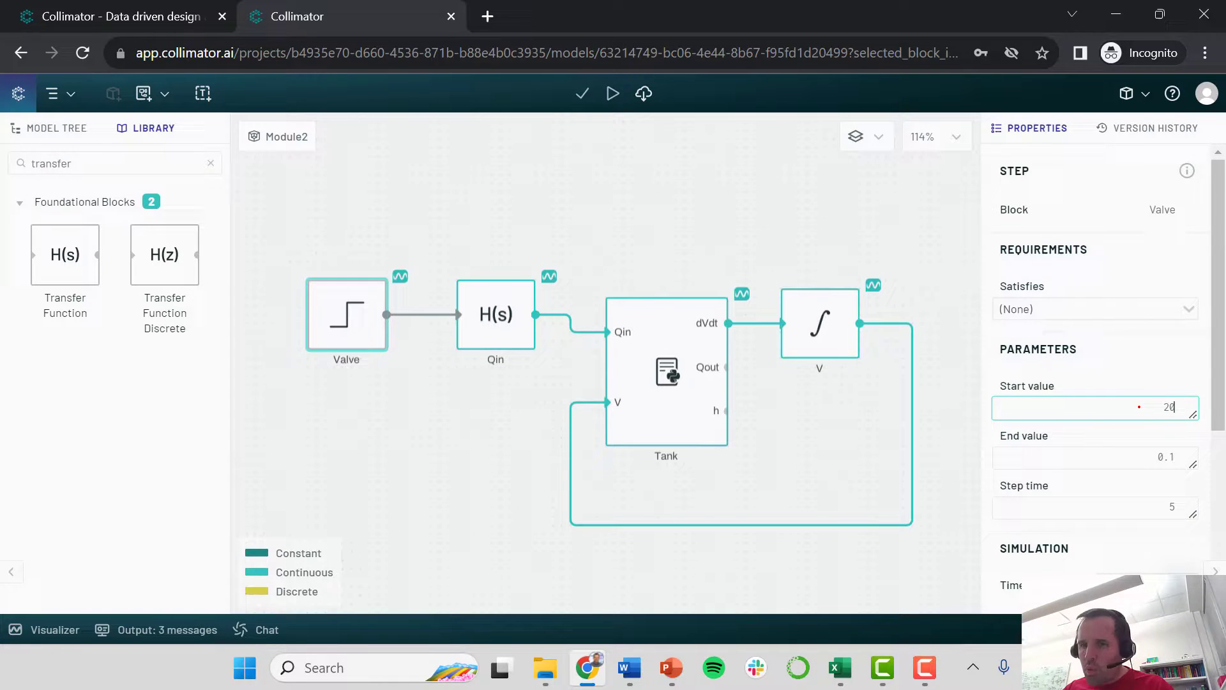
{"action": "double_click", "coordinate": [1140, 407]}
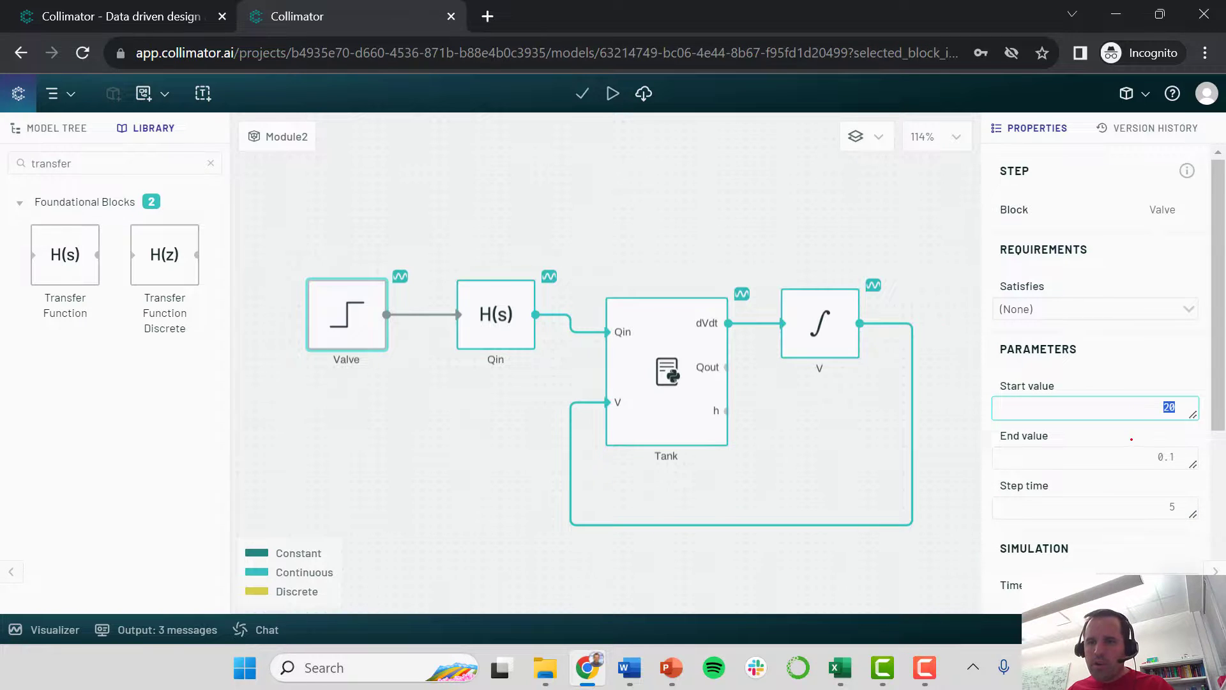
{"action": "key", "text": "Tab"}
{"action": "type", "text": "40"}
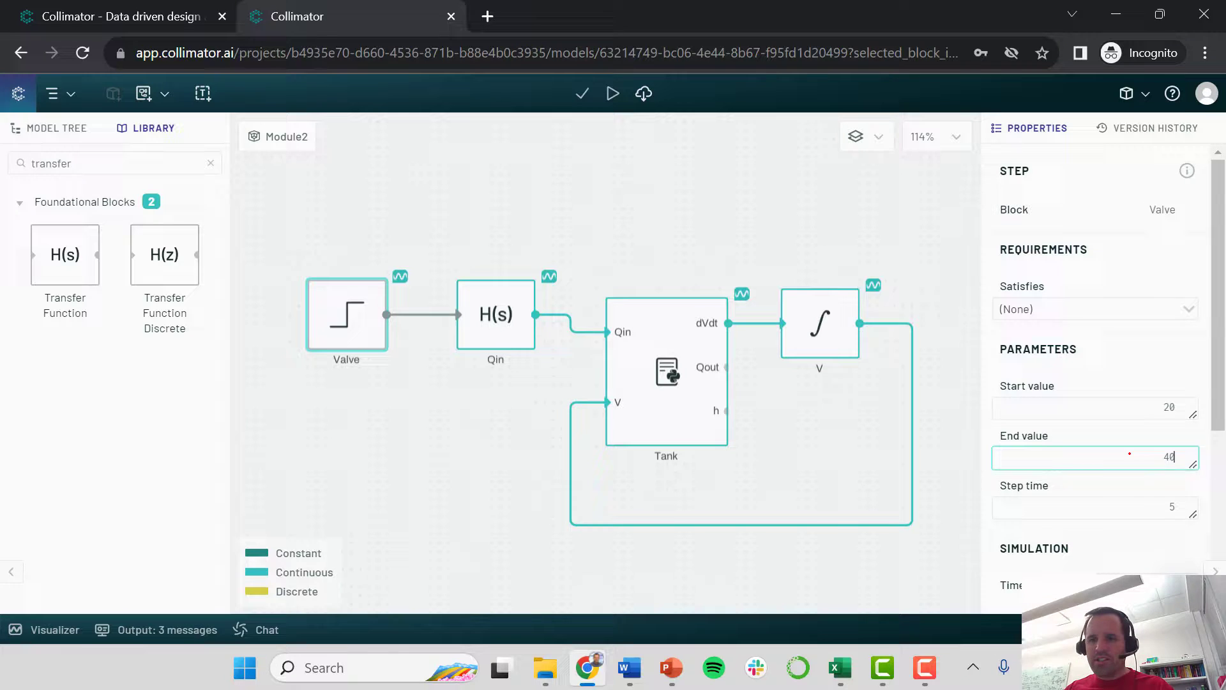
{"action": "double_click", "coordinate": [1130, 454]}
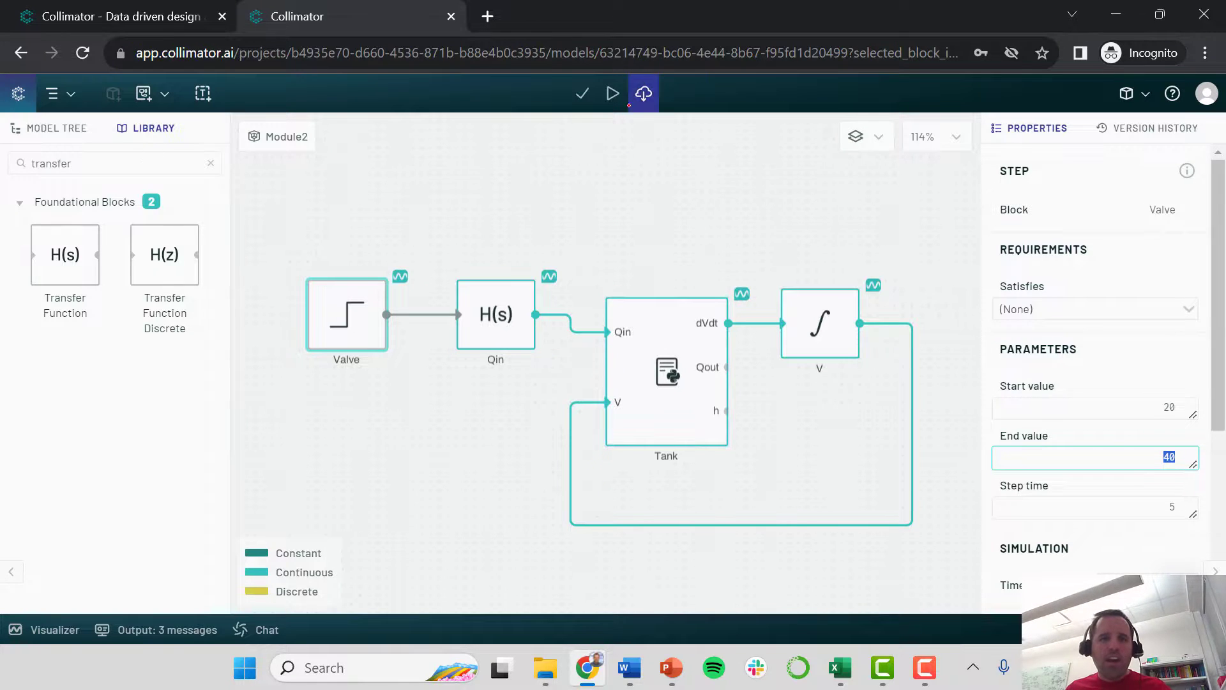
- Set the V integrator's initial state to 10
{"action": "left_click", "coordinate": [803, 304]}
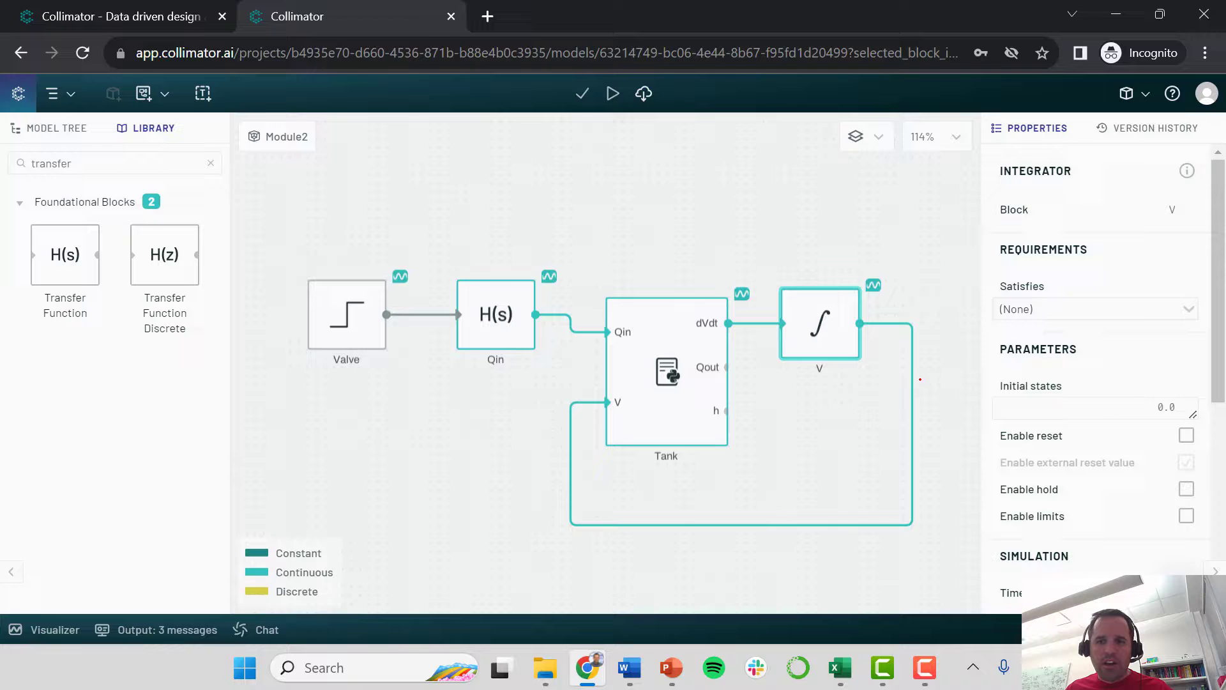
{"action": "double_click", "coordinate": [1166, 407]}
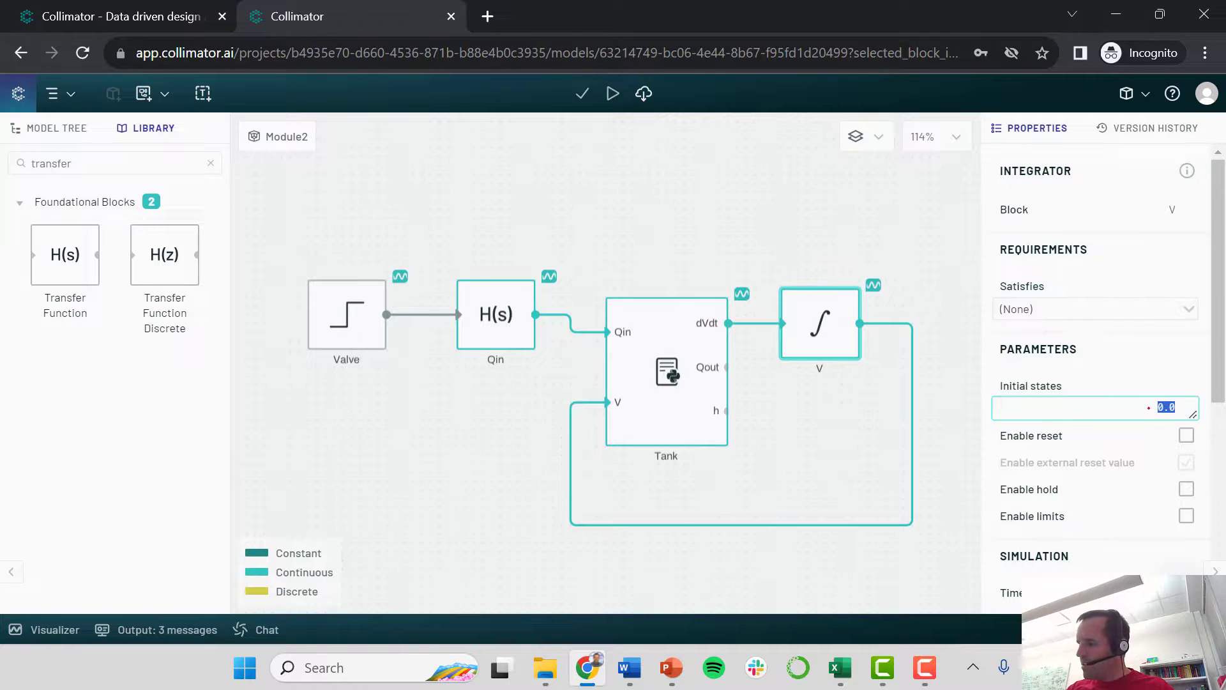
{"action": "type", "text": "10"}
{"action": "key", "text": "ctrl+a"}
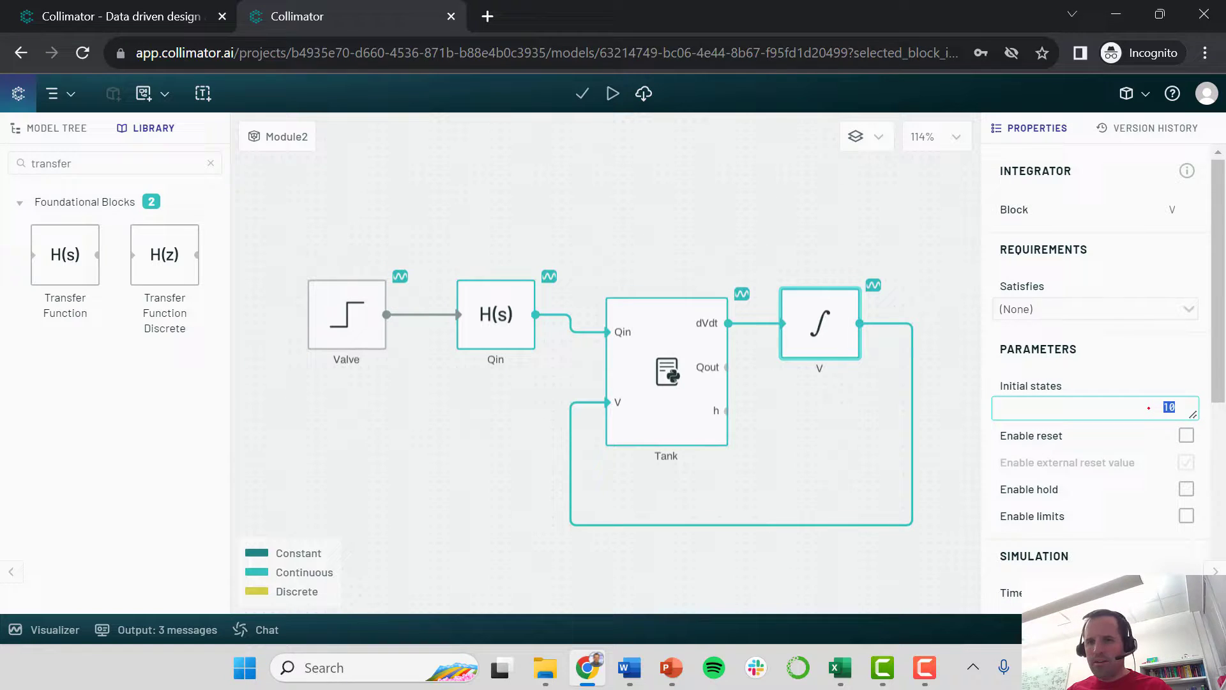
{"action": "left_click", "coordinate": [479, 192]}
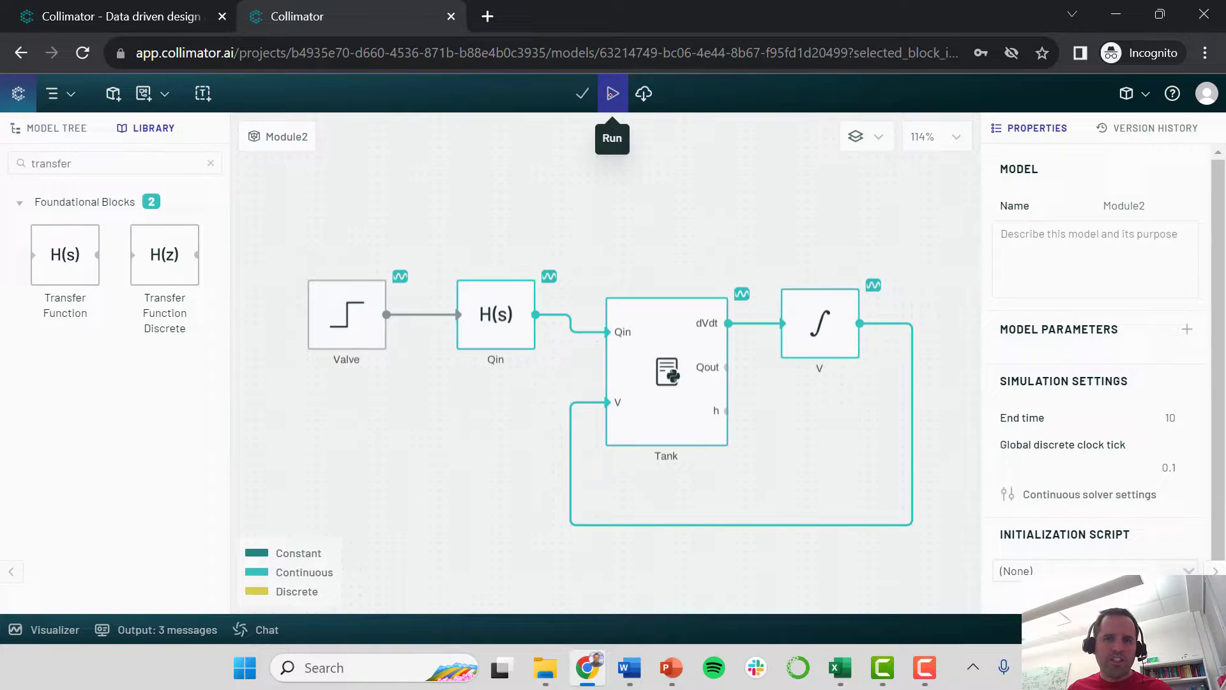
- Run the simulation and scroll through the Qin, V and Valve result plots
{"action": "left_click", "coordinate": [612, 94]}
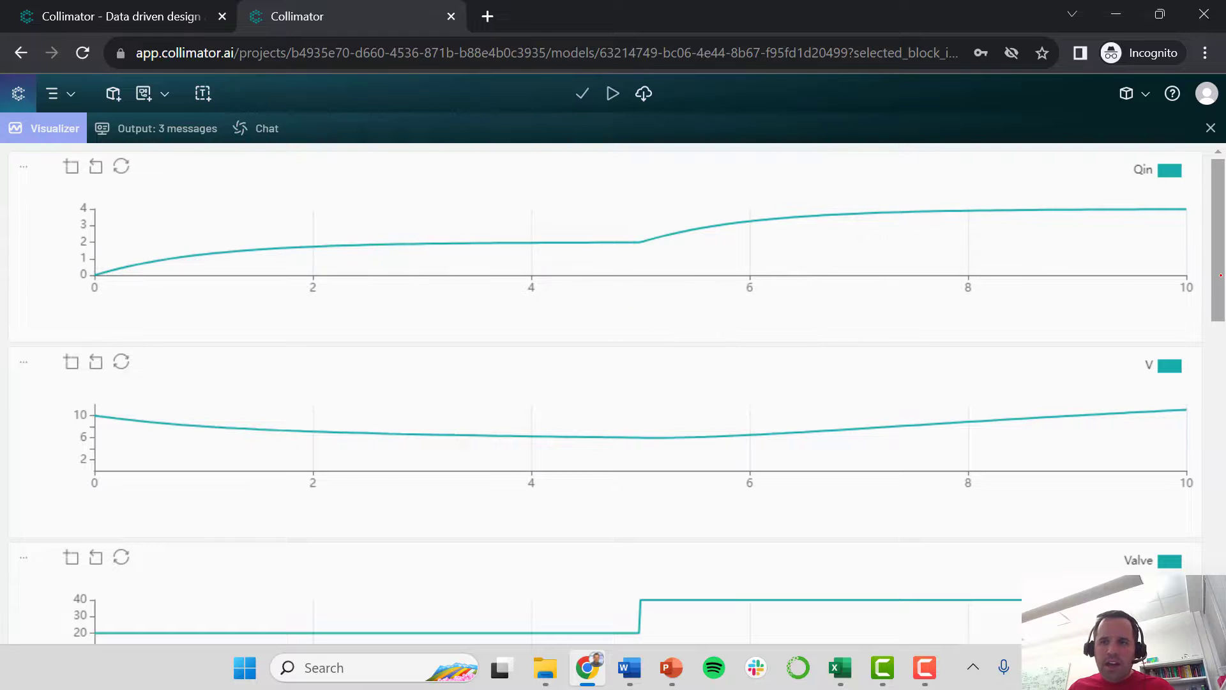
{"action": "left_click_drag", "start_coordinate": [1212, 274], "coordinate": [1212, 332]}
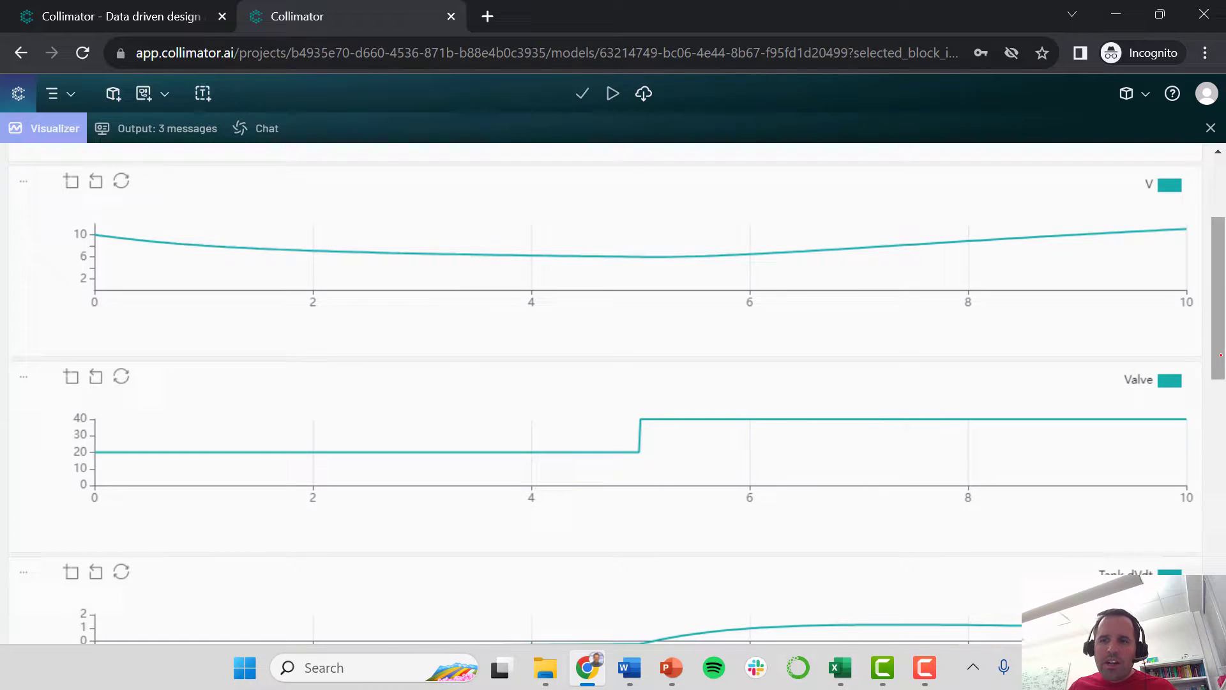
{"action": "left_click_drag", "start_coordinate": [1217, 300], "coordinate": [1217, 242]}
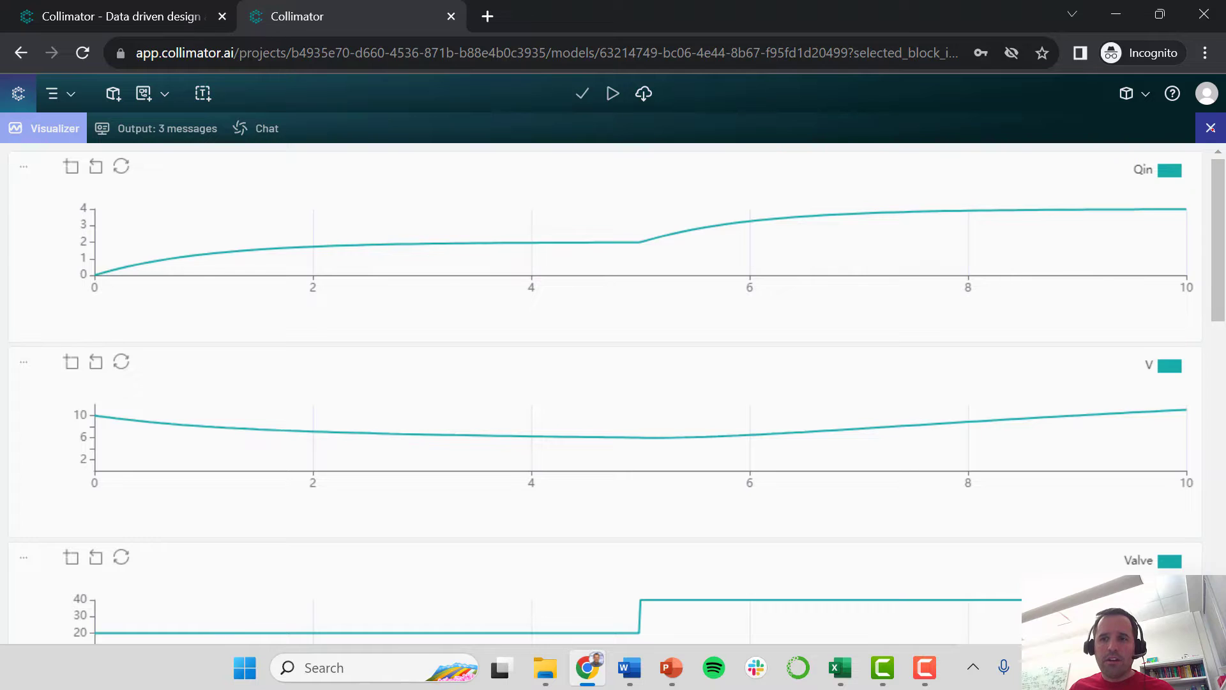
- Close the Visualizer results to bring back the Module2 diagram
{"action": "left_click", "coordinate": [1210, 127]}
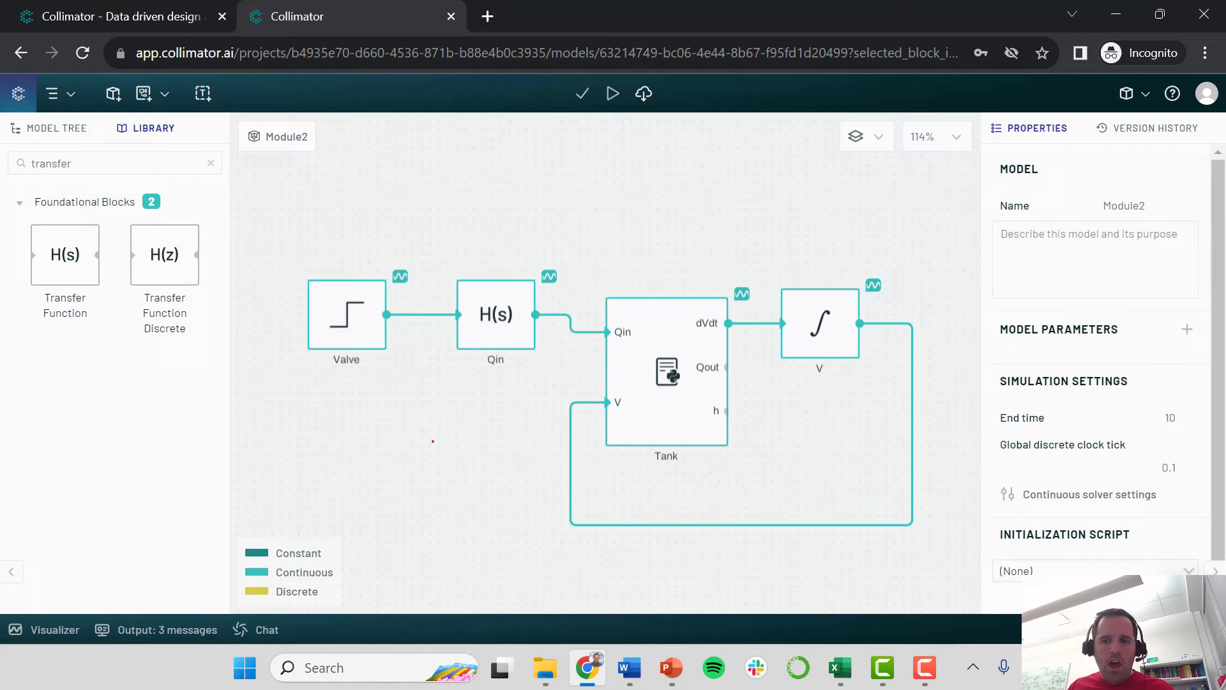